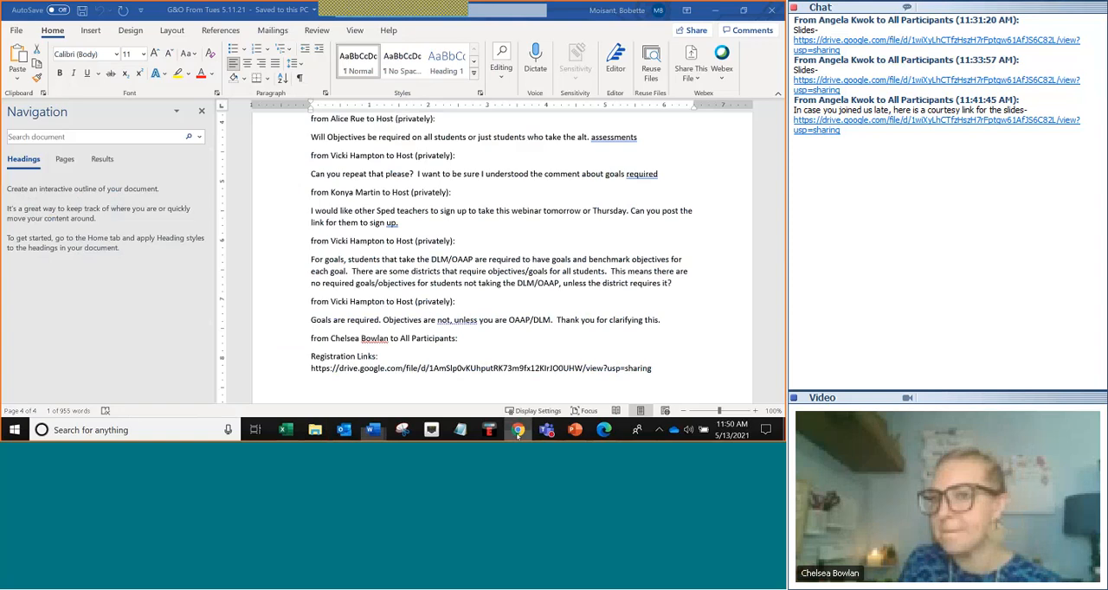
pyautogui.click(517, 431)
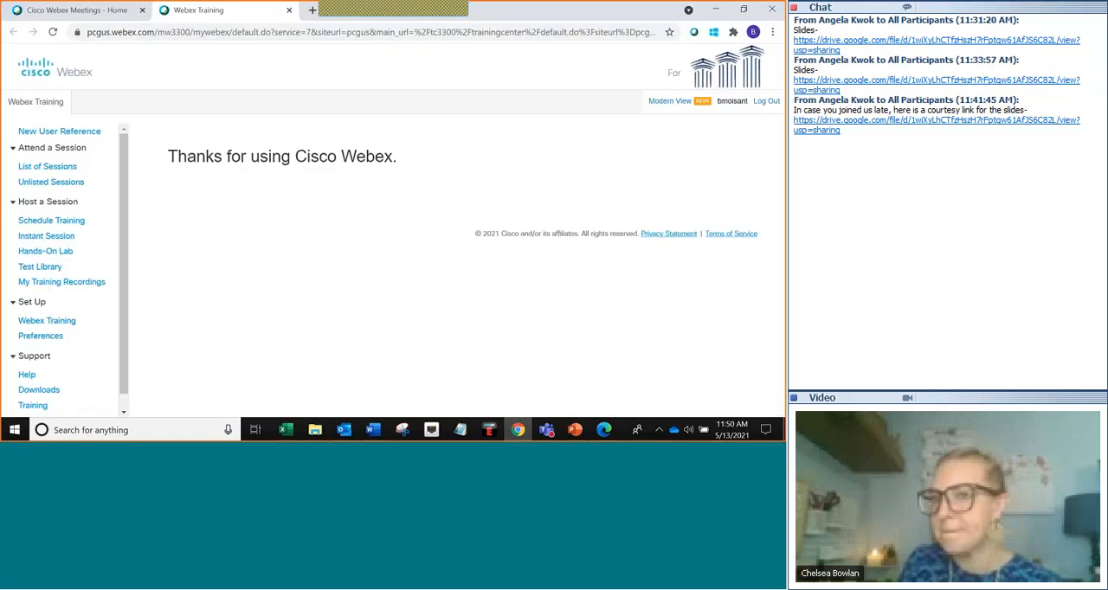
pyautogui.click(311, 10)
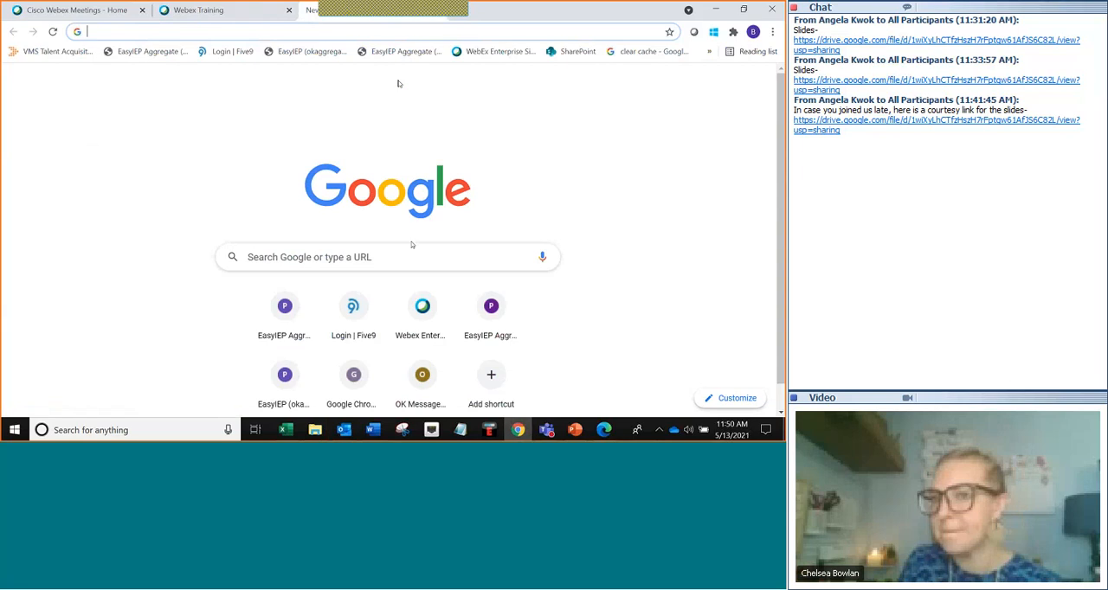
pyautogui.click(423, 312)
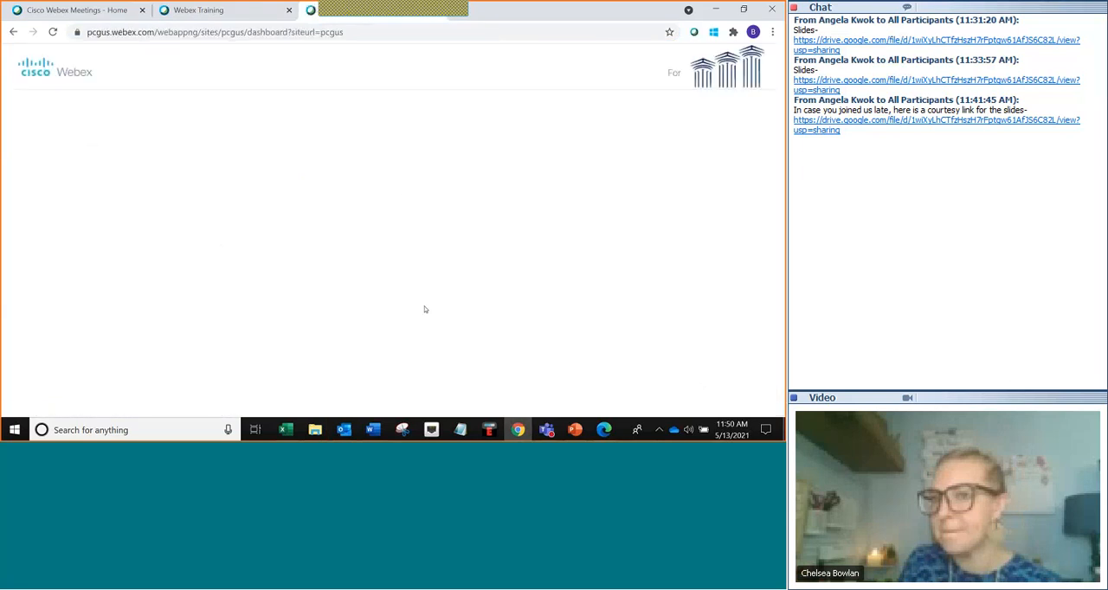
pyautogui.tripleClick(400, 198)
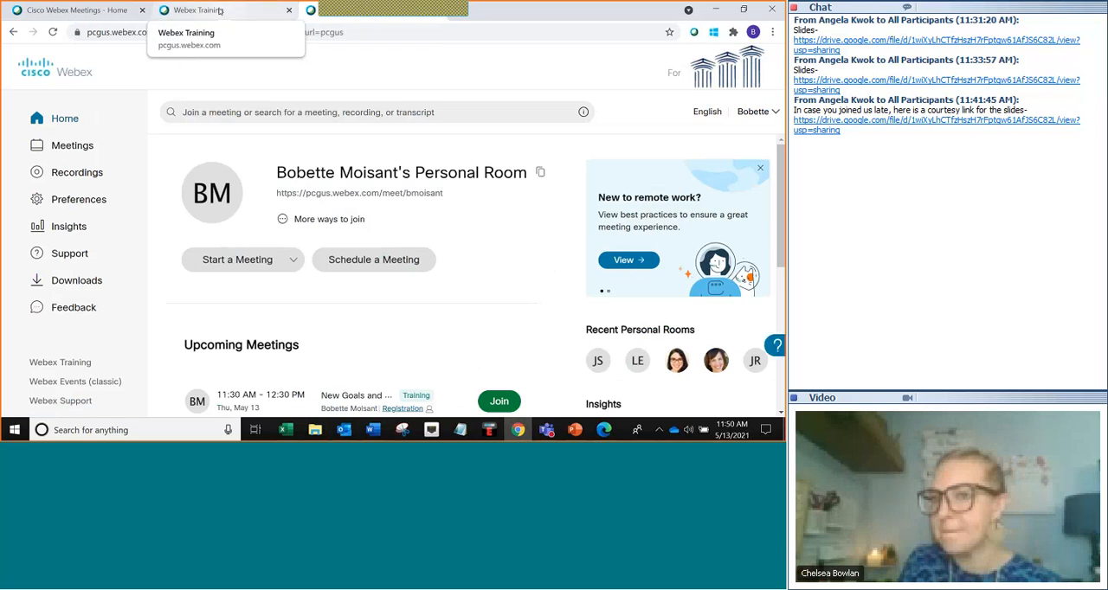
# Open the EasyIEP Aggregate bookmark in a new browser tab.
pyautogui.click(456, 19)
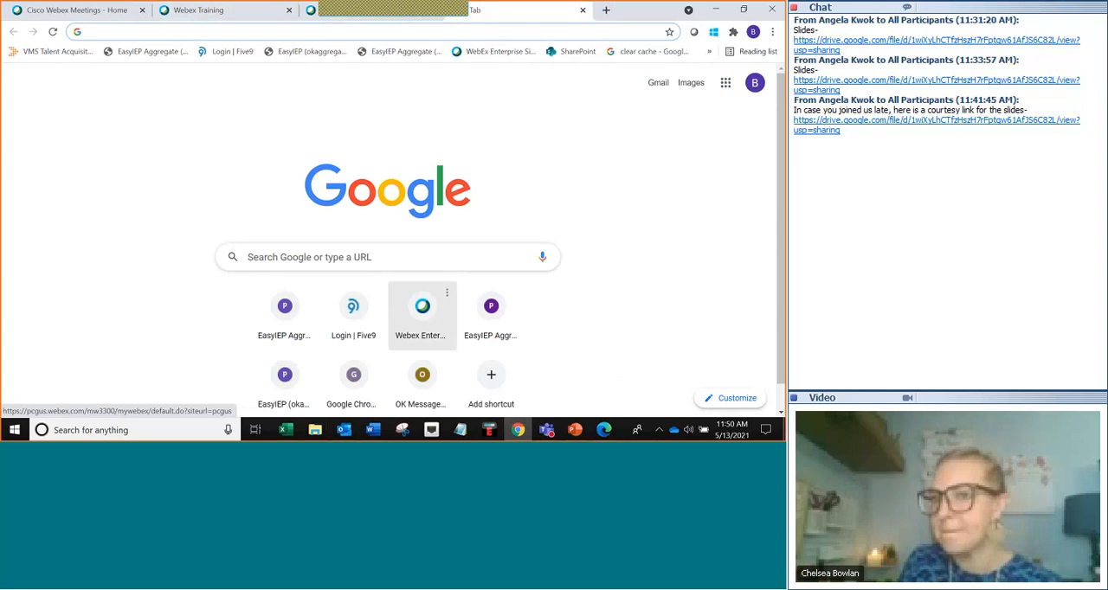
pyautogui.click(373, 430)
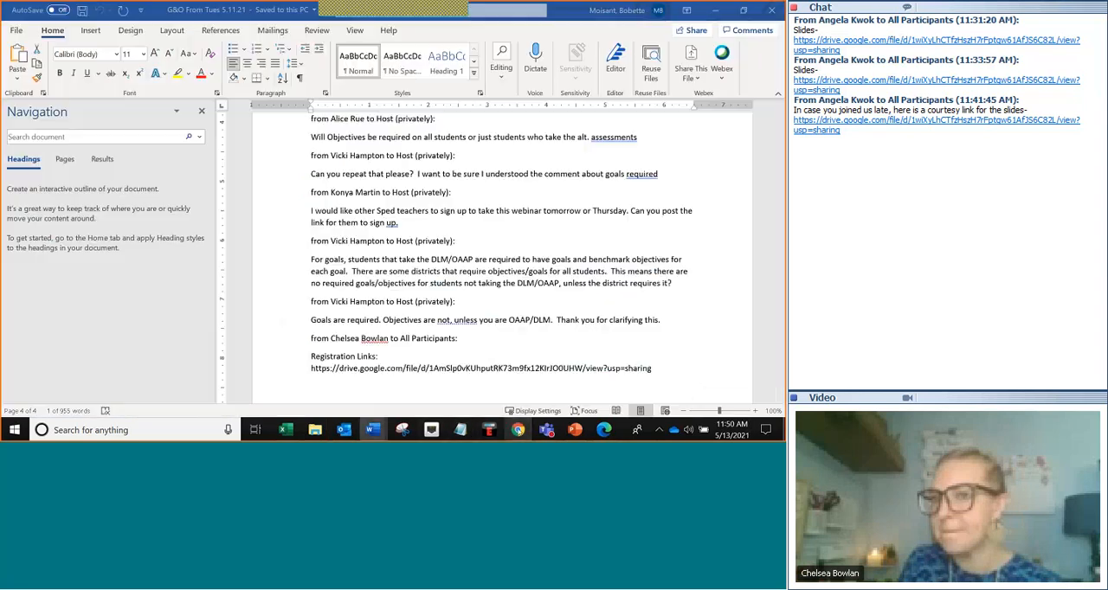
pyautogui.click(518, 430)
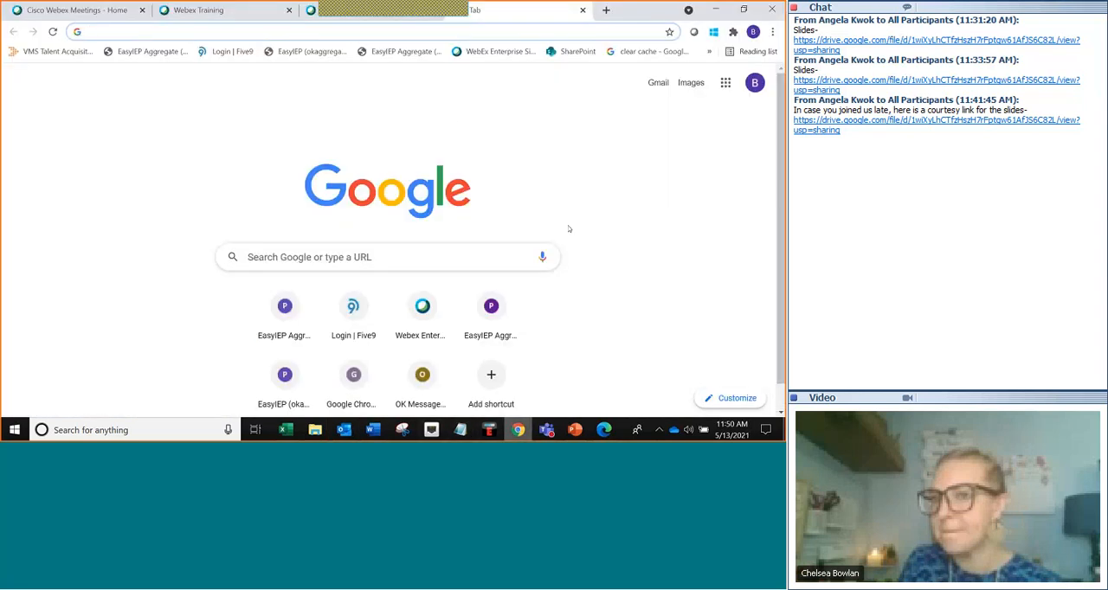
pyautogui.click(426, 54)
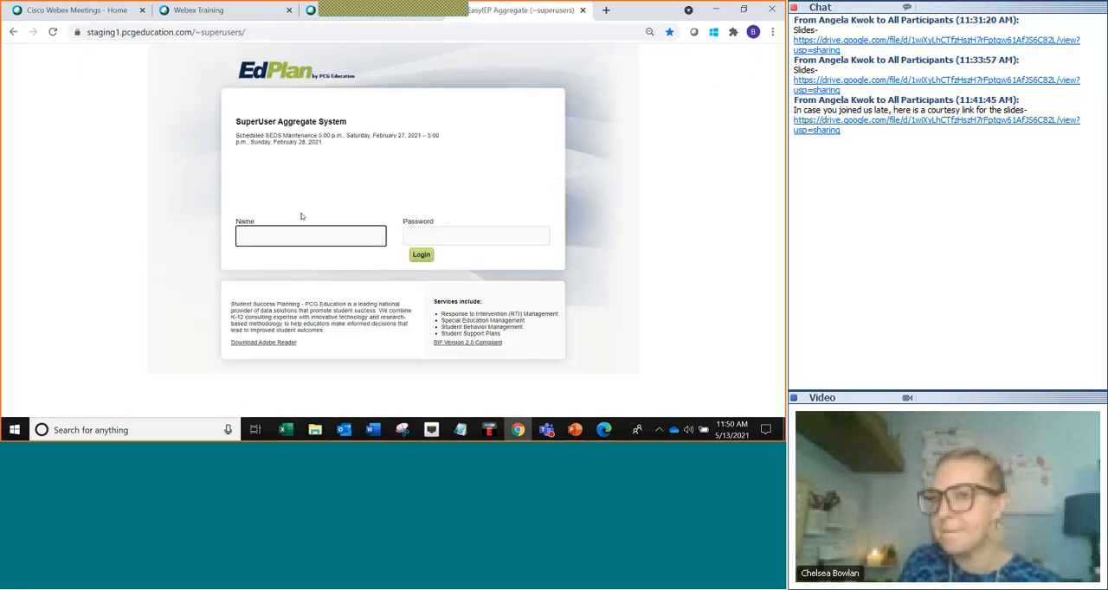
# Log in to the SuperUser Aggregate System with the user's name and account password.
pyautogui.press('Tab')
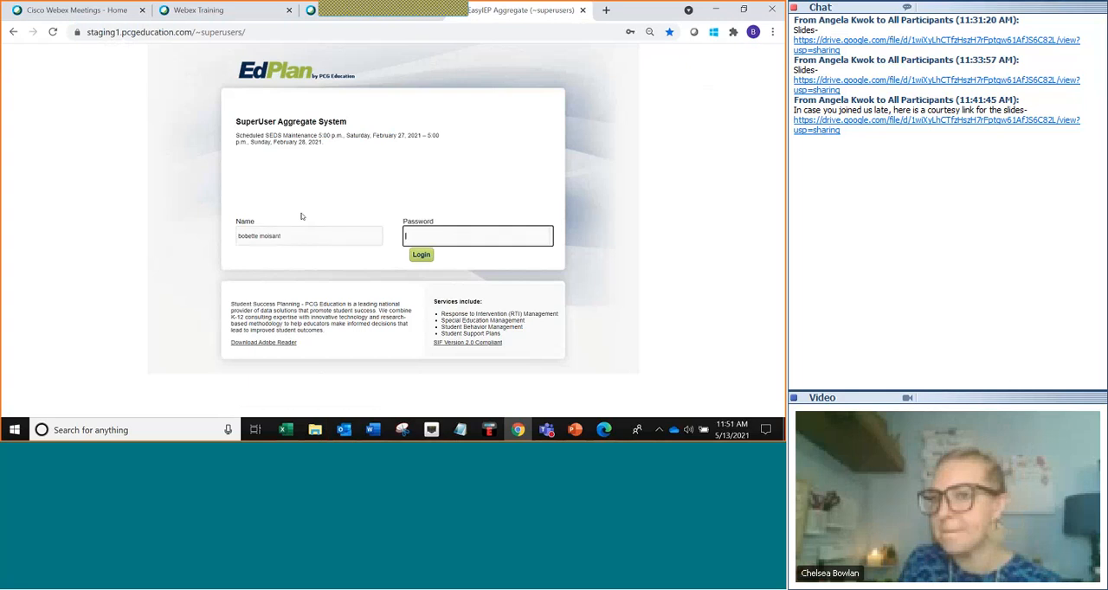
pyautogui.write('•••••••••')
pyautogui.press('Return')
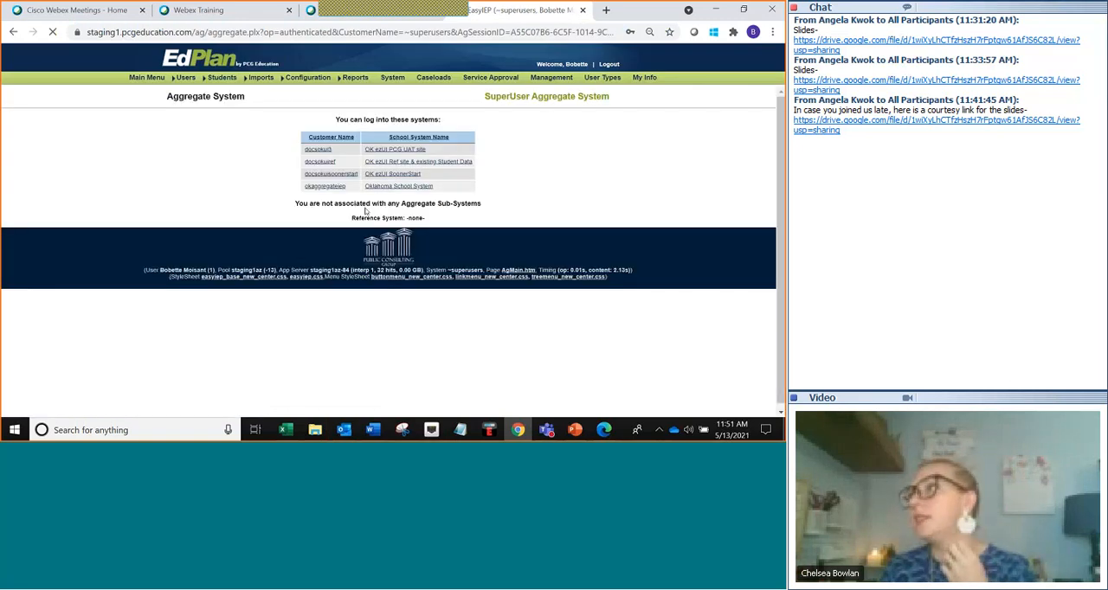
# Enter the docsokui3 school system and open the Admin users list.
pyautogui.click(317, 149)
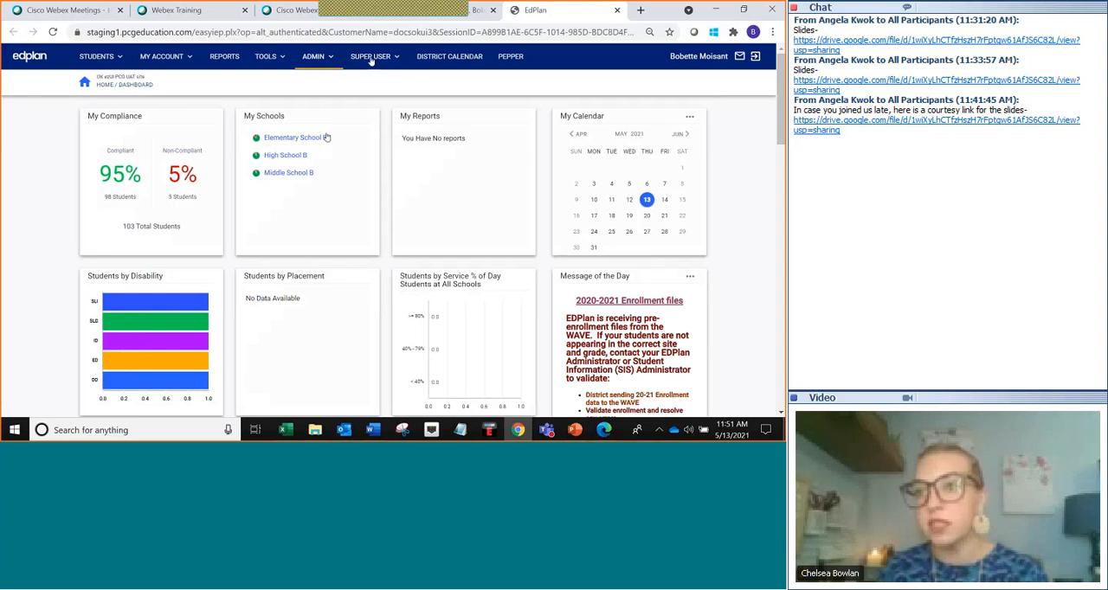
pyautogui.moveTo(333, 66)
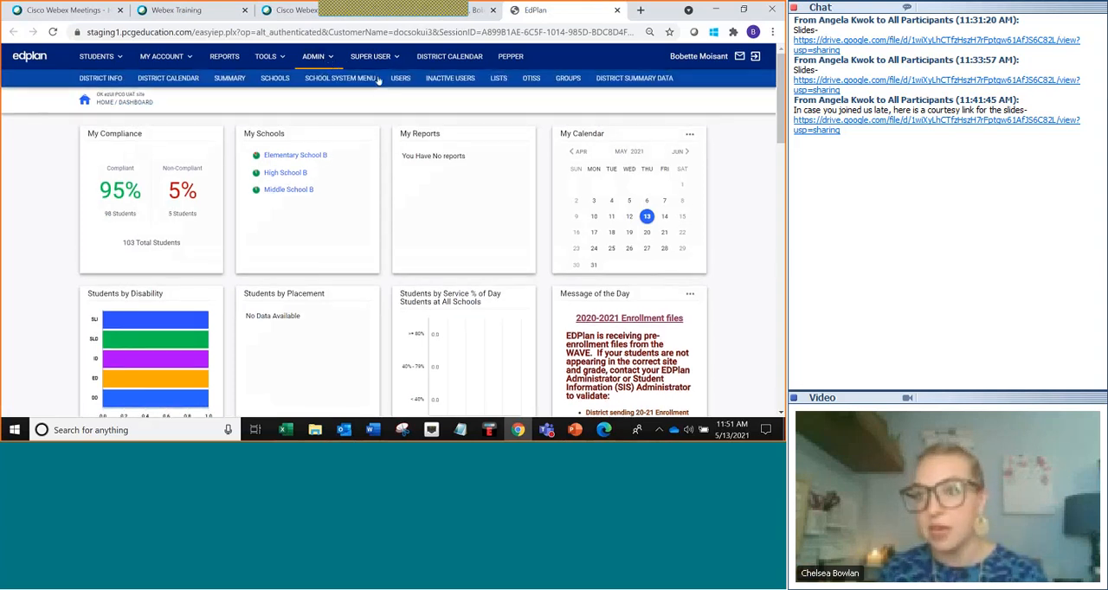
pyautogui.click(400, 80)
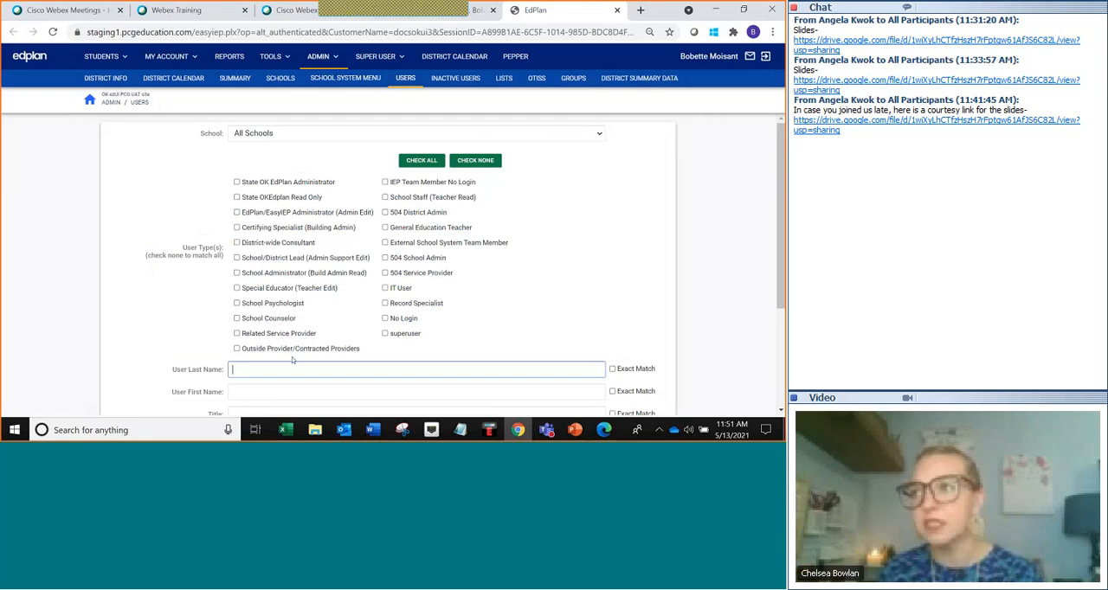
# Search the users by last name "test".
pyautogui.write('test')
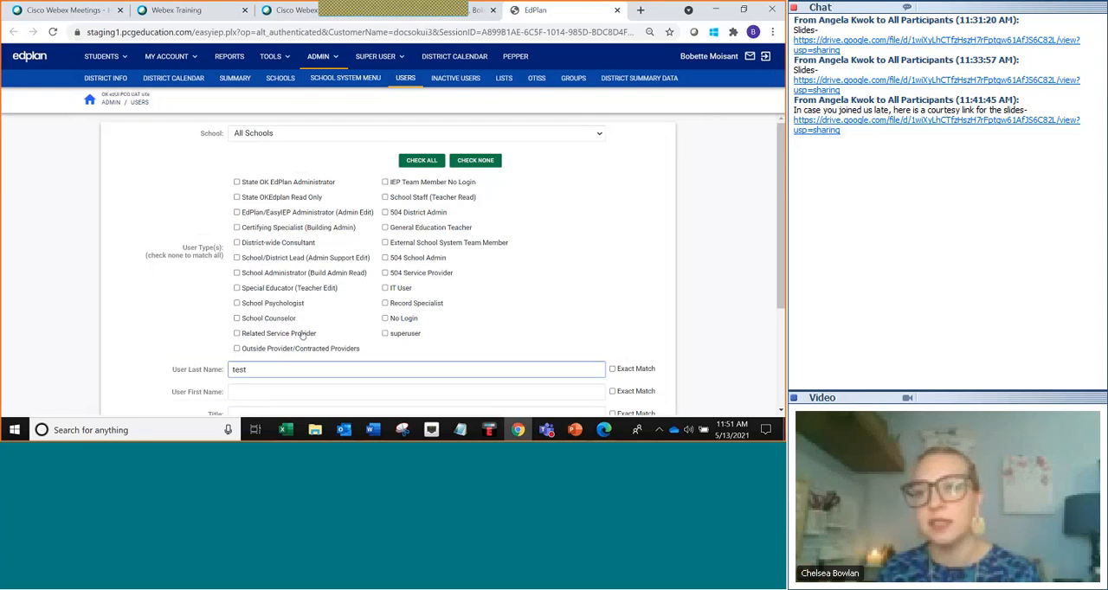
pyautogui.scroll(-2, 311, 285)
pyautogui.press('Return')
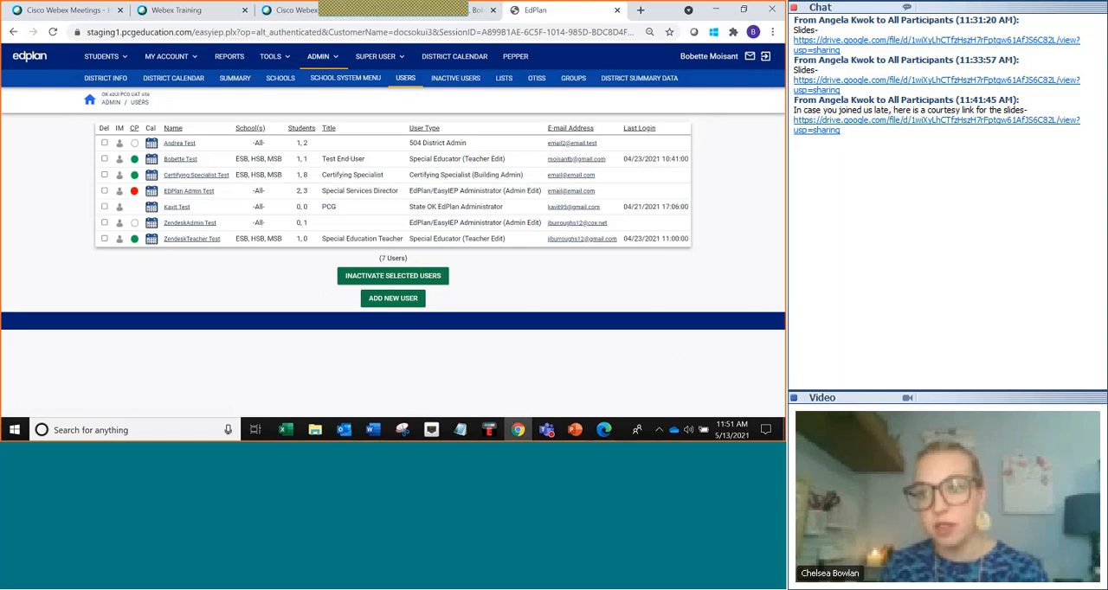
# Log in as the Special Educator test user, open the test student, and go to IEP Process.
pyautogui.click(120, 160)
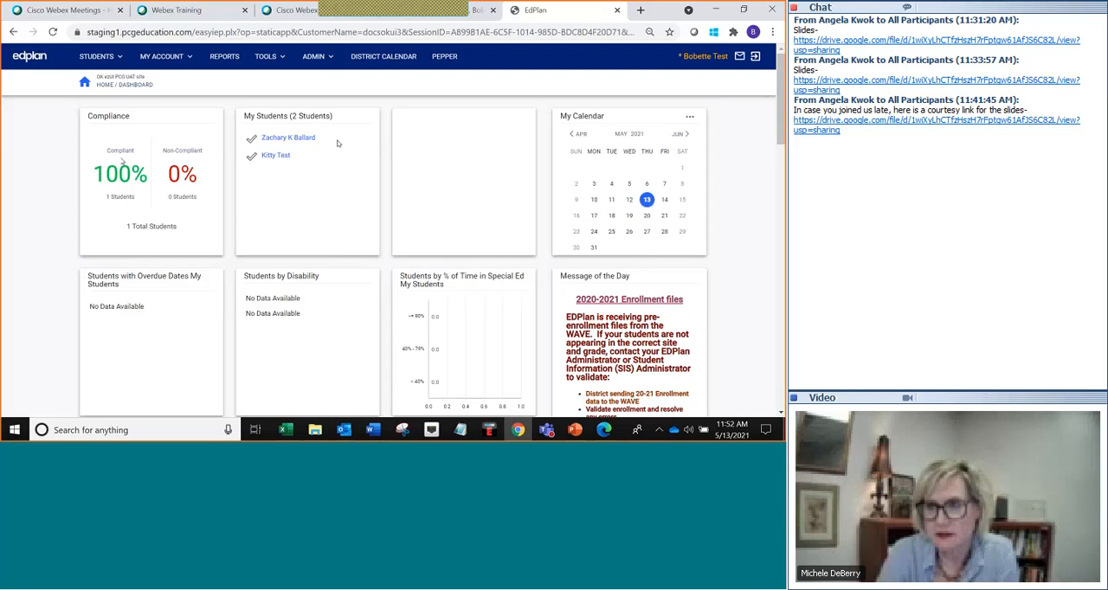
pyautogui.click(276, 156)
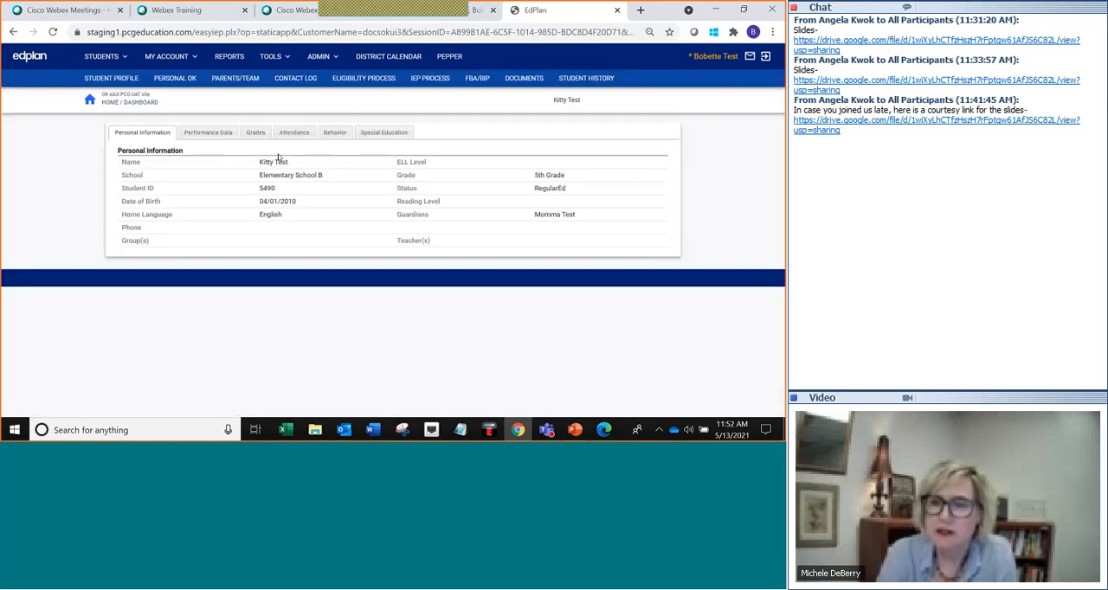
pyautogui.click(424, 80)
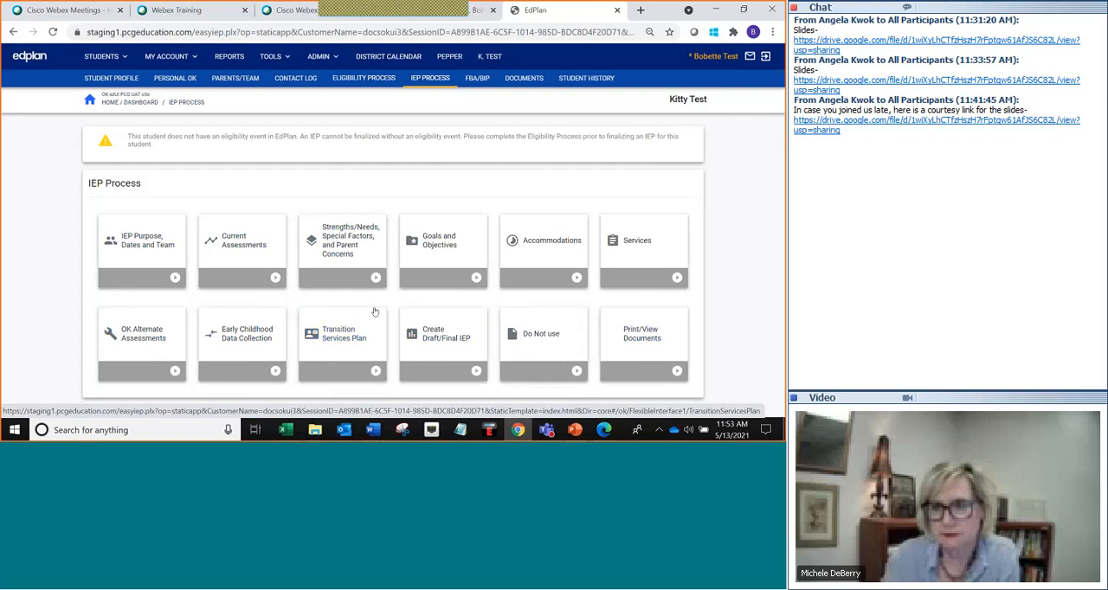
# Open Goals and Objectives and start adding a new goal and objectives.
pyautogui.click(437, 247)
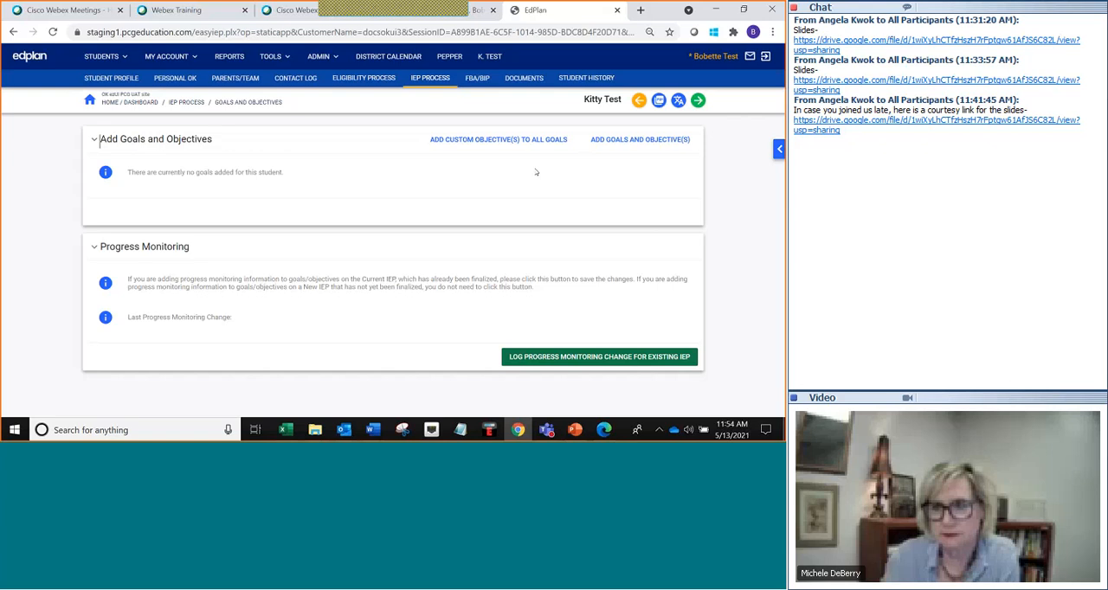
pyautogui.click(606, 140)
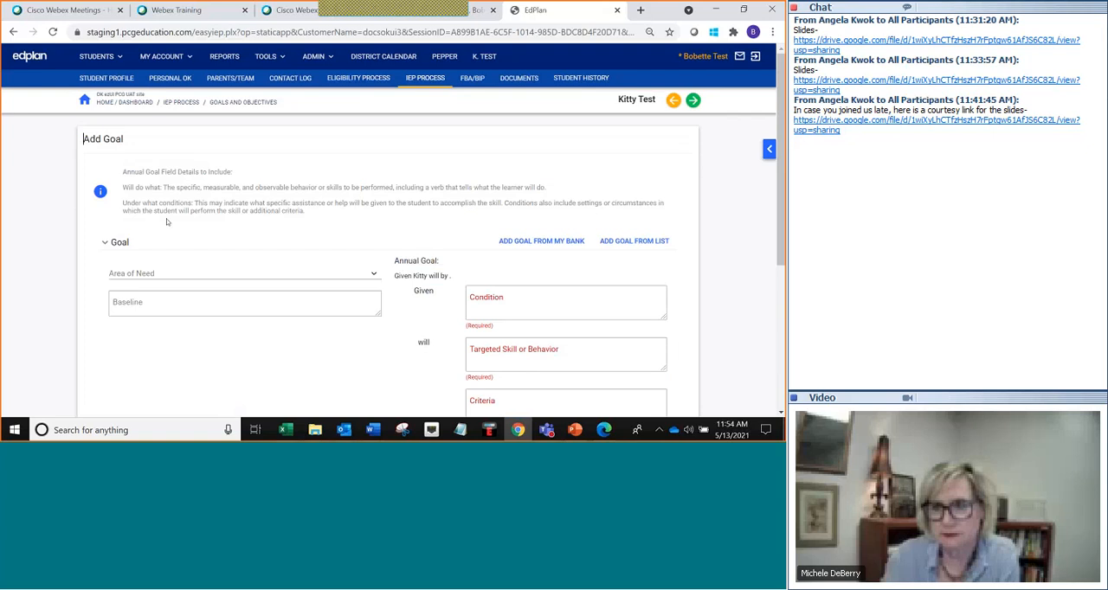
# Set the goal's Area of Need to Academics-Math Calculation.
pyautogui.scroll(-1, 261, 208)
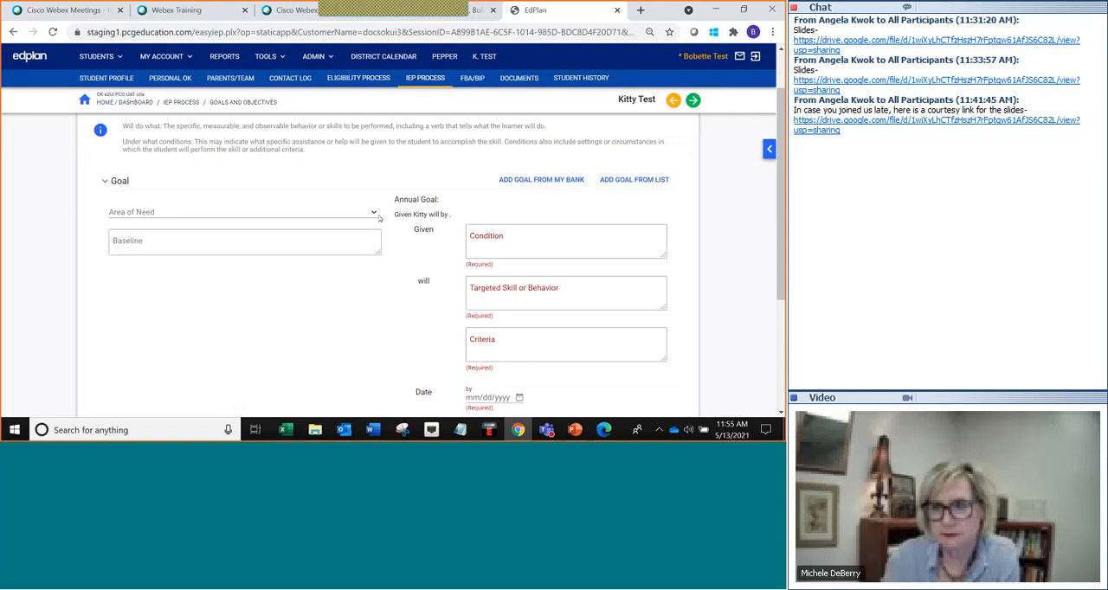
pyautogui.click(374, 213)
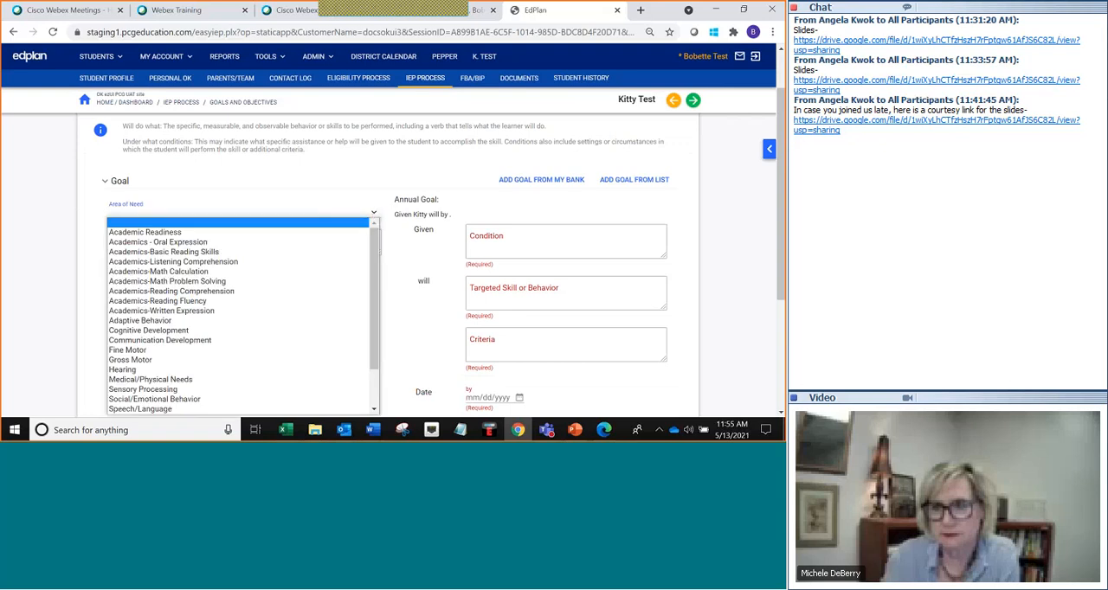
pyautogui.click(307, 280)
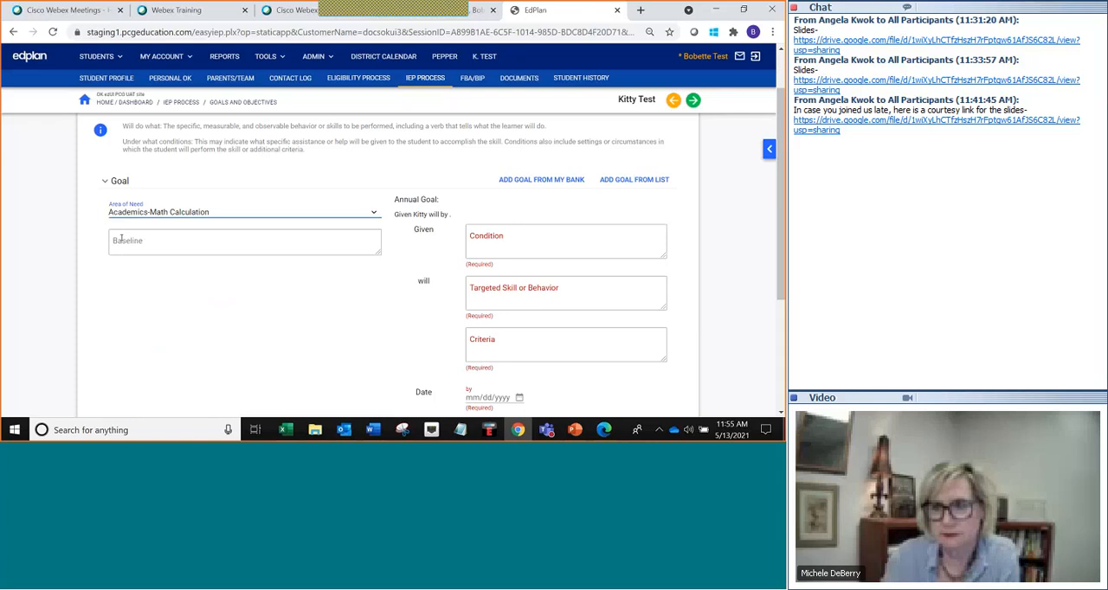
# Paste the Baseline "can solve single-digit multiplication problems with 80% accuracy.".
pyautogui.click(121, 238)
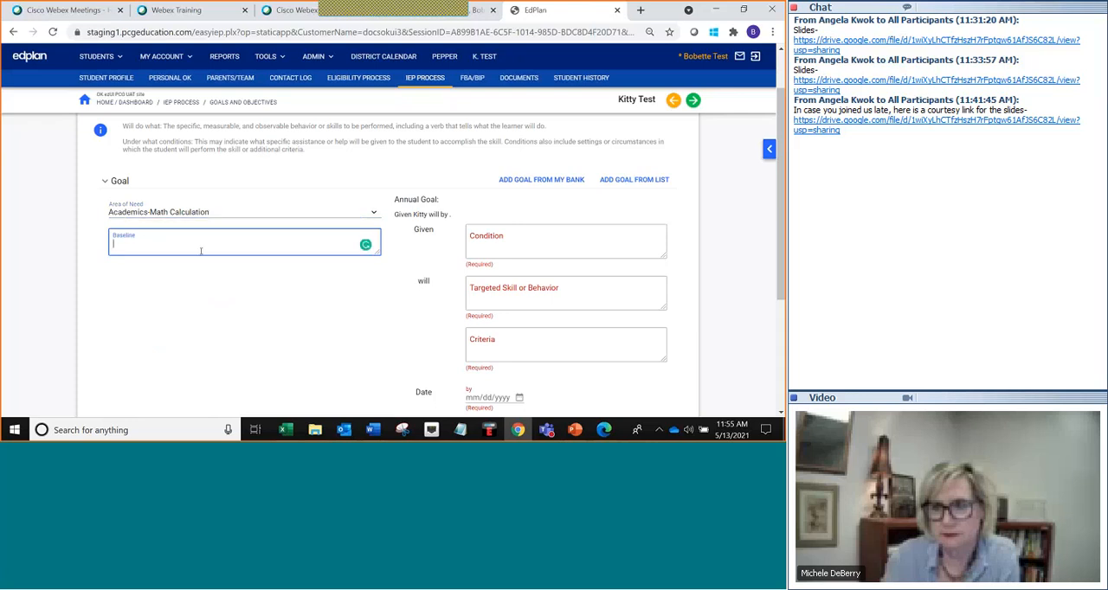
pyautogui.hotkey('ctrl', 'v')
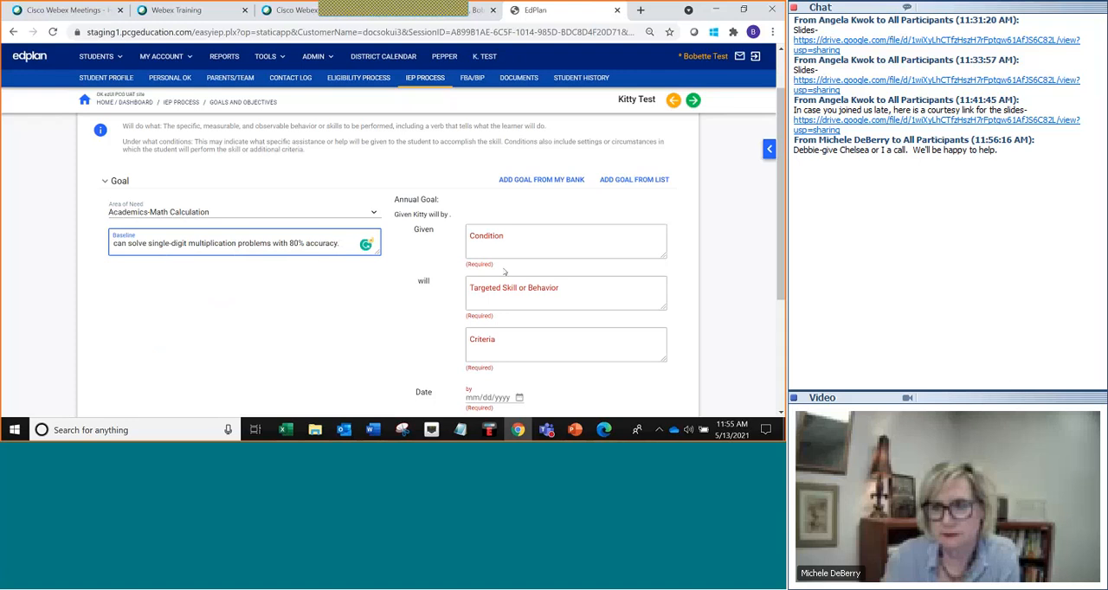
# Paste the Condition "multiplication problems requiring double-digit multiplication" and end it with a period.
pyautogui.scroll(-1, 505, 272)
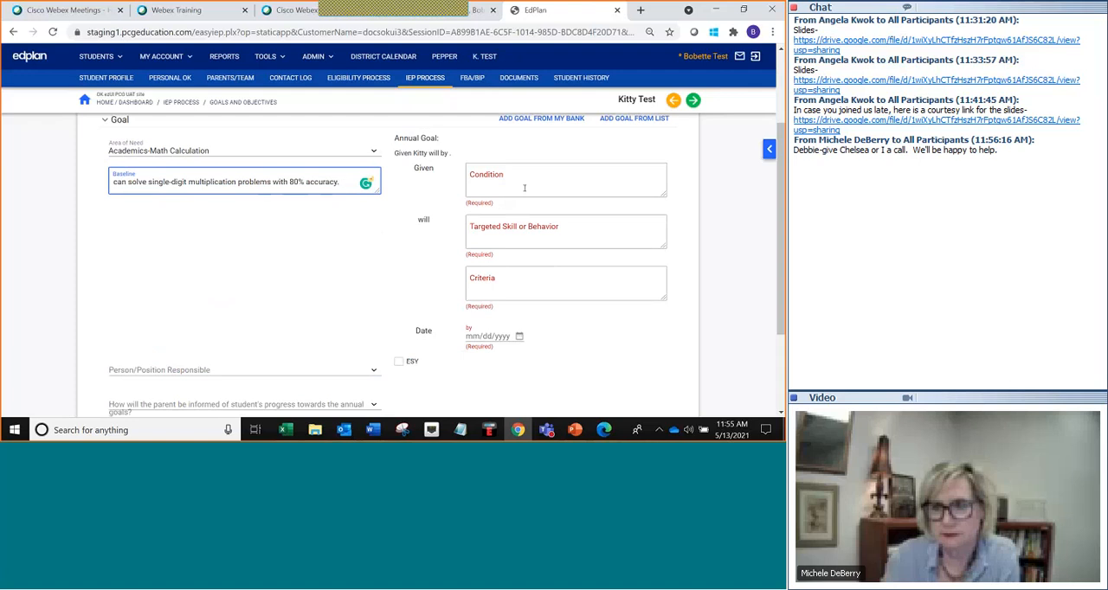
pyautogui.hotkey('alt', 'Tab')
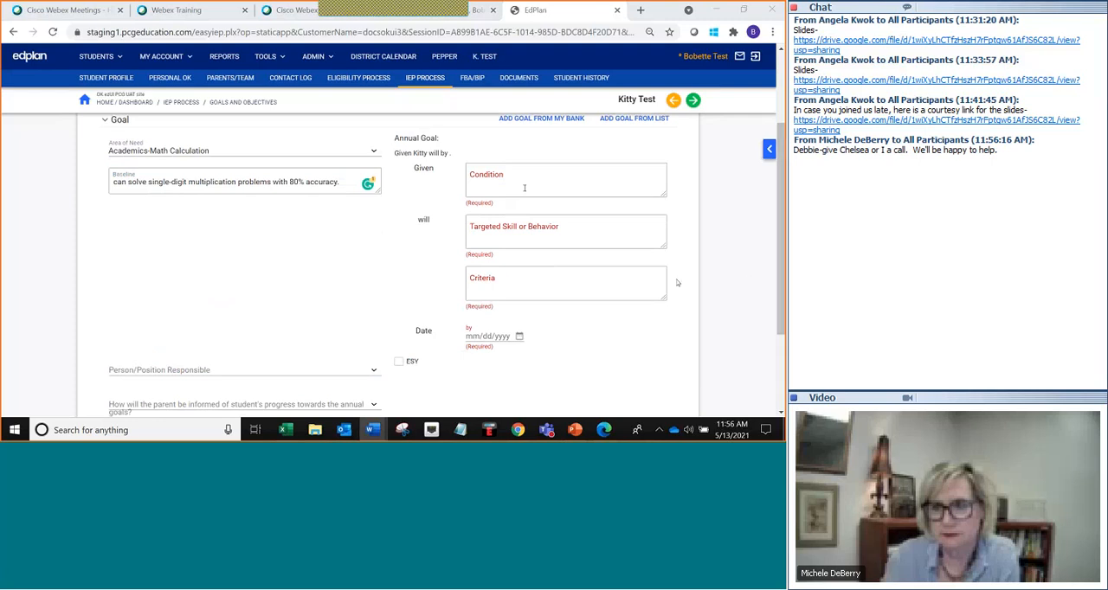
pyautogui.click(481, 173)
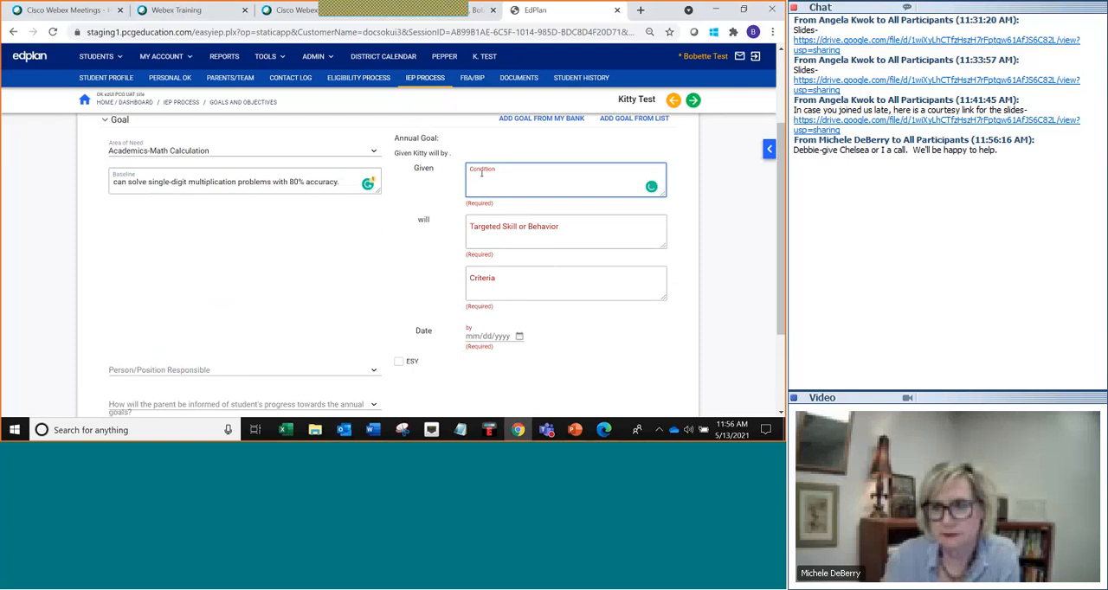
pyautogui.write('multiplication problems requiring double-digit multiplication')
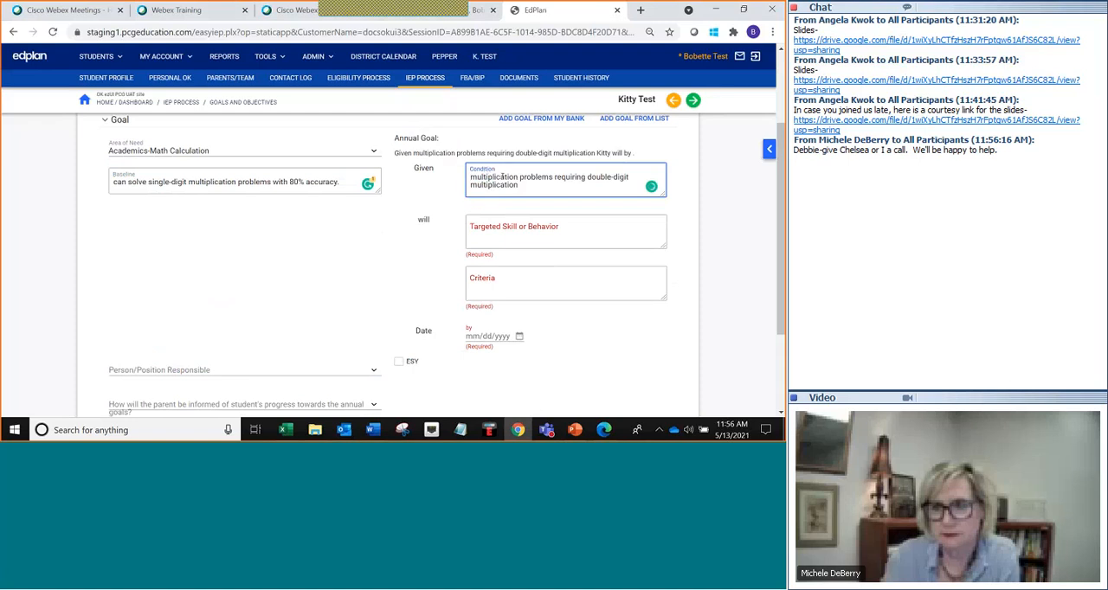
pyautogui.write('.')
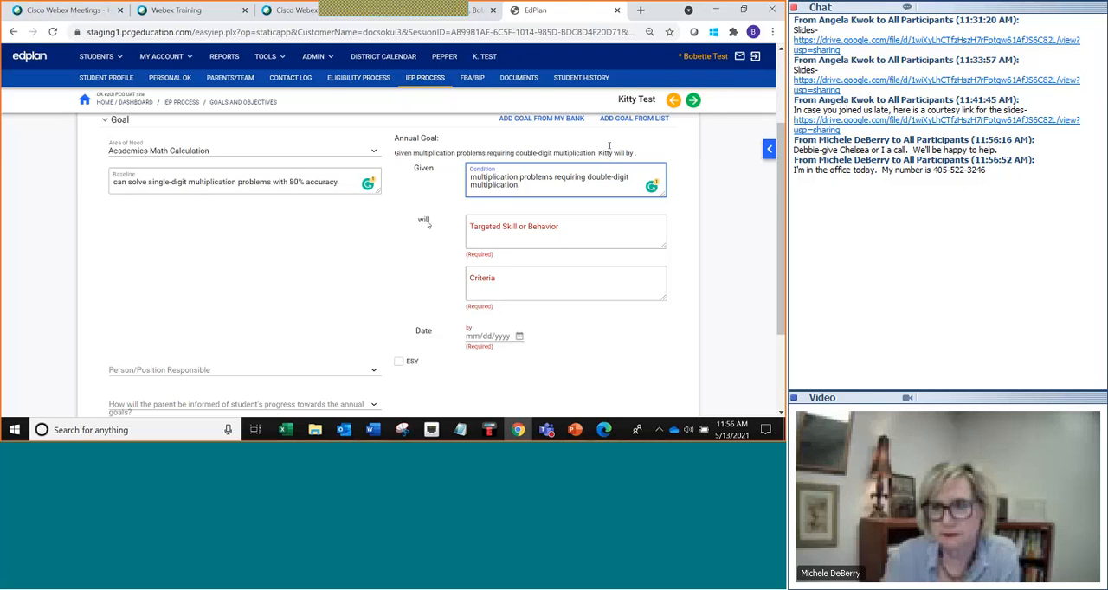
# Paste the Targeted Skill or Behavior "solve them at 70% accuracy".
pyautogui.hotkey('alt', 'Tab')
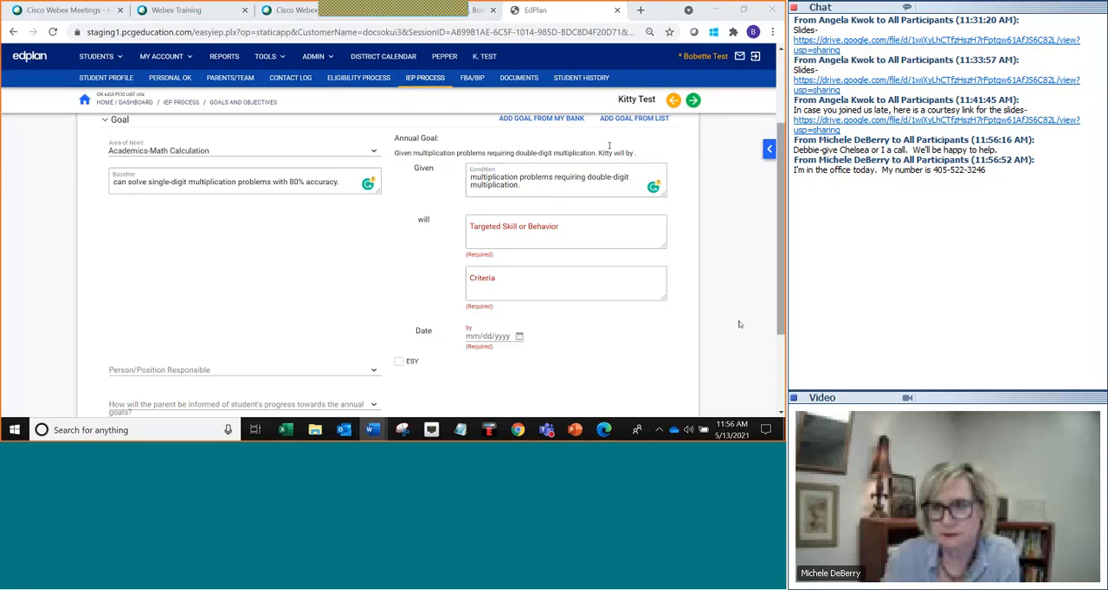
pyautogui.click(503, 230)
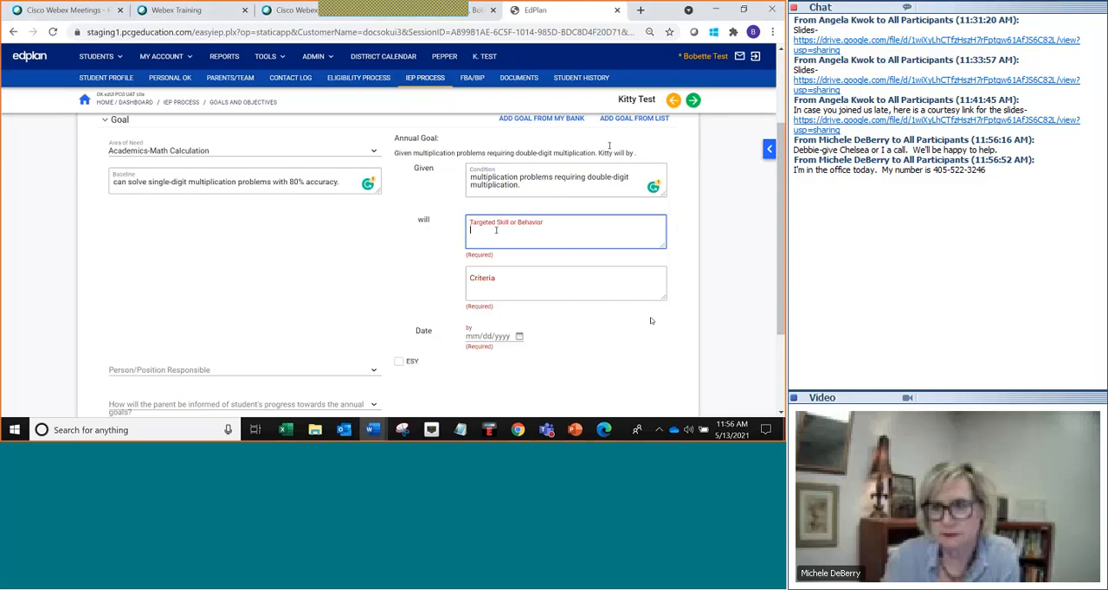
pyautogui.write('solve them at 70% accuracy')
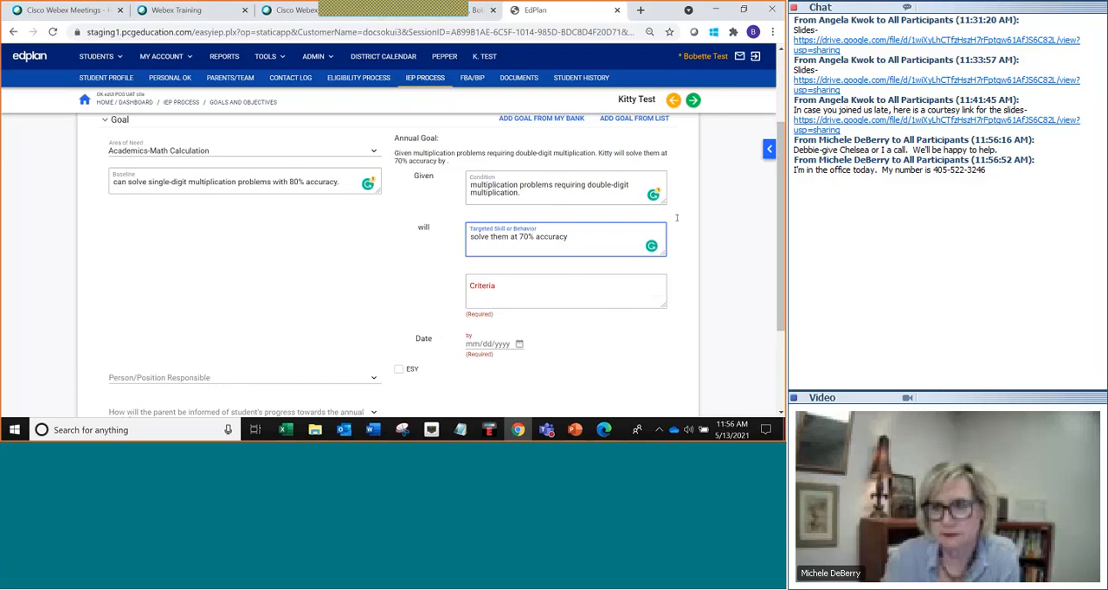
# Enter the Criteria "4 of 5 trials." for the annual goal.
pyautogui.hotkey('alt', 'Tab')
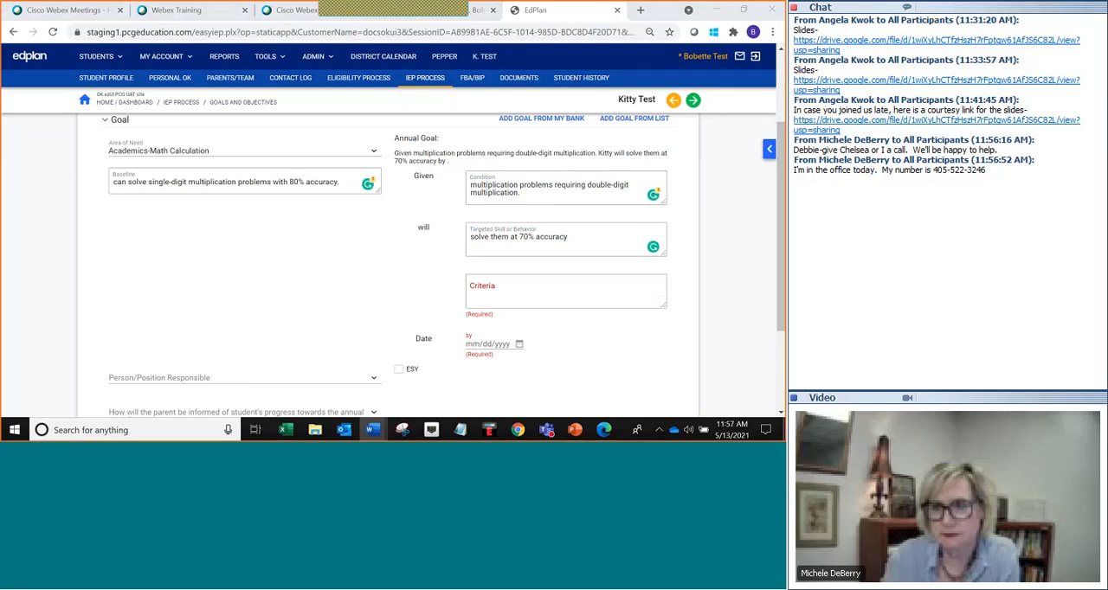
pyautogui.click(558, 283)
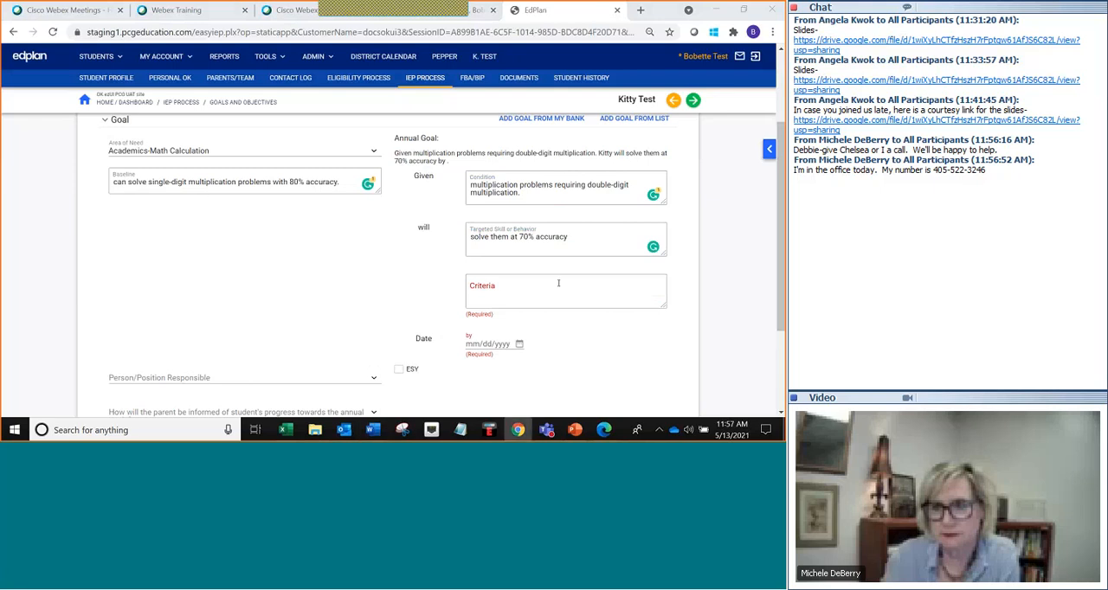
pyautogui.click(532, 288)
pyautogui.write('4 of 5 trials.')
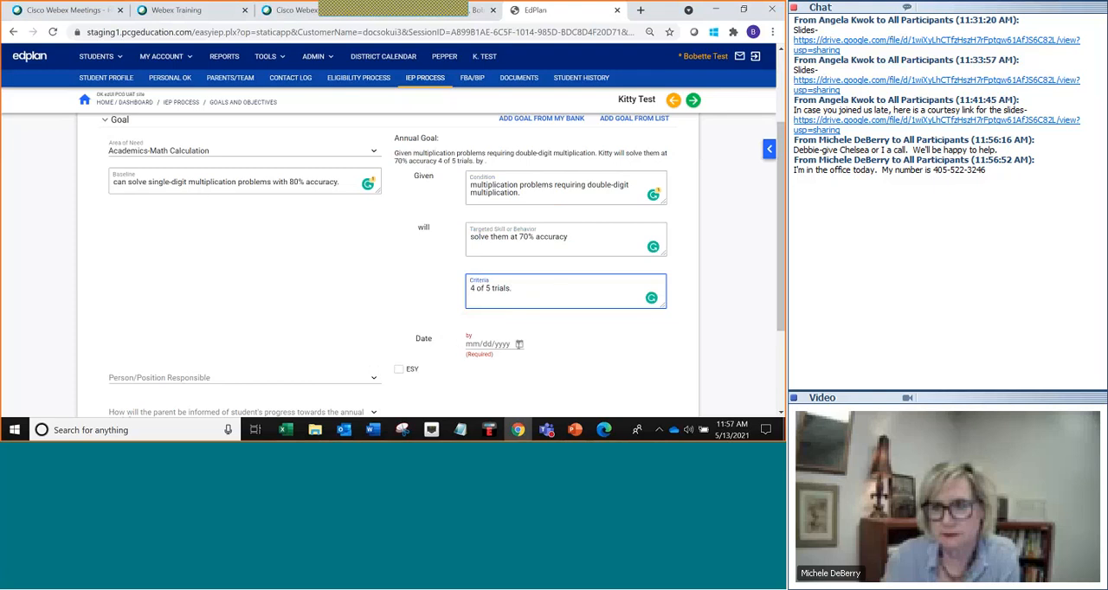
# Set the goal's target date to 05/13/2022.
pyautogui.click(467, 343)
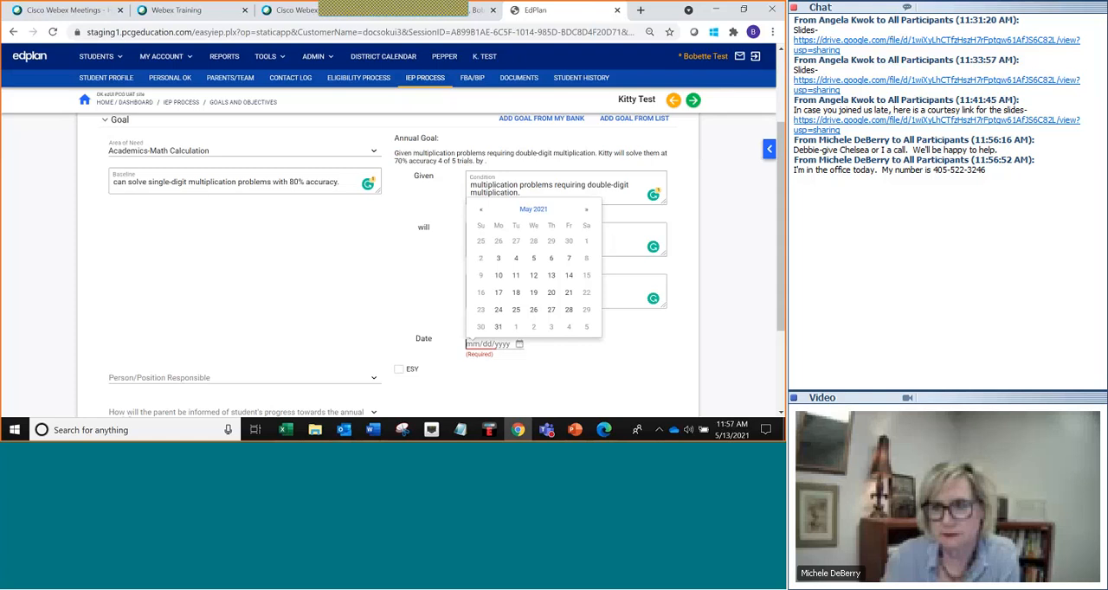
pyautogui.click(552, 277)
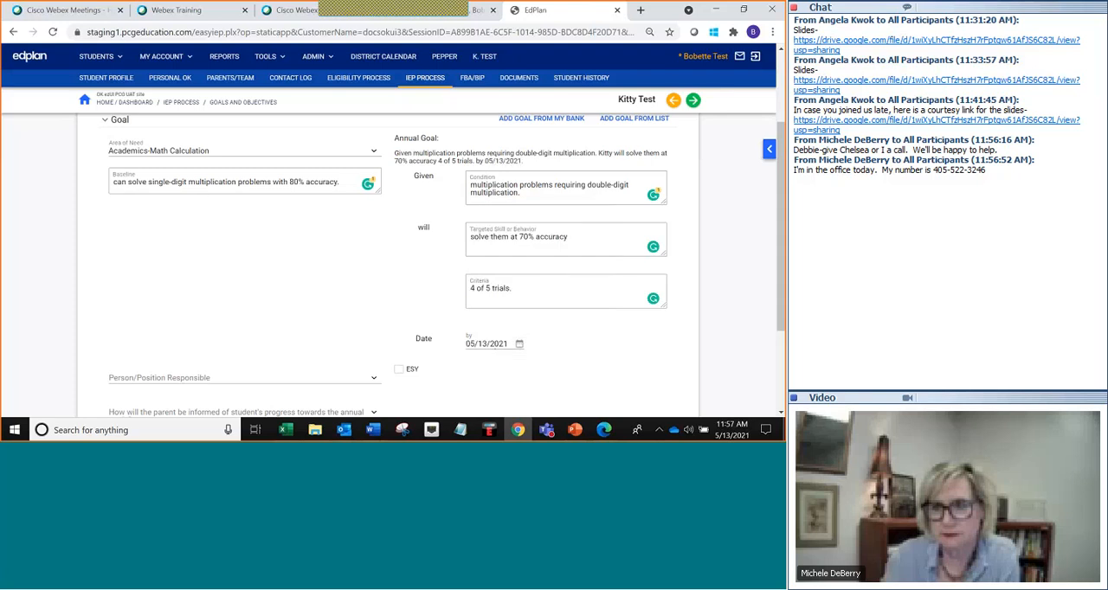
pyautogui.click(508, 344)
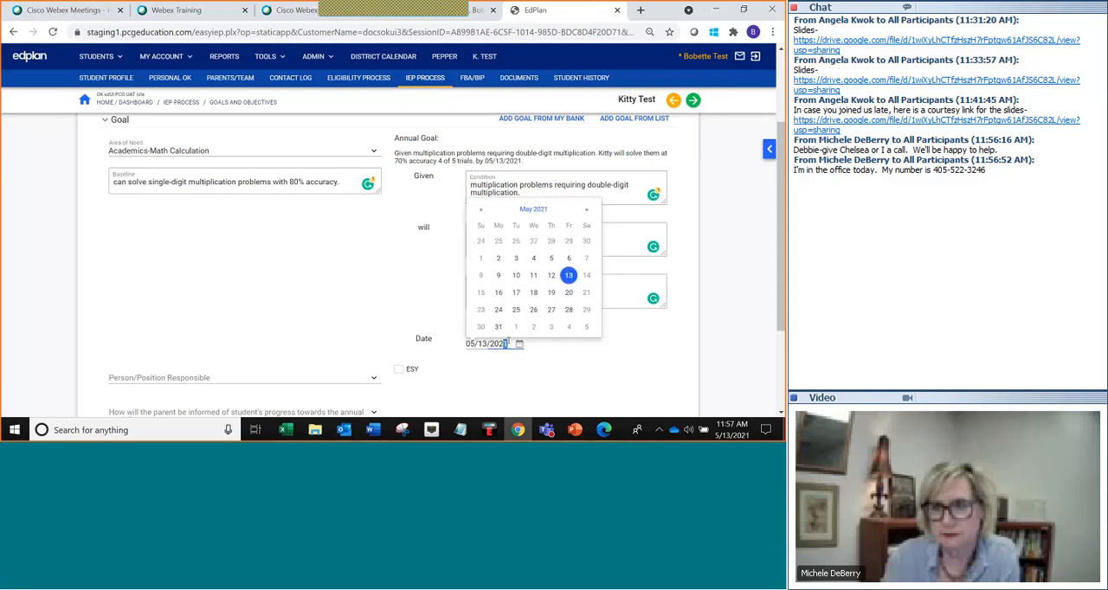
pyautogui.write('2')
pyautogui.click(606, 358)
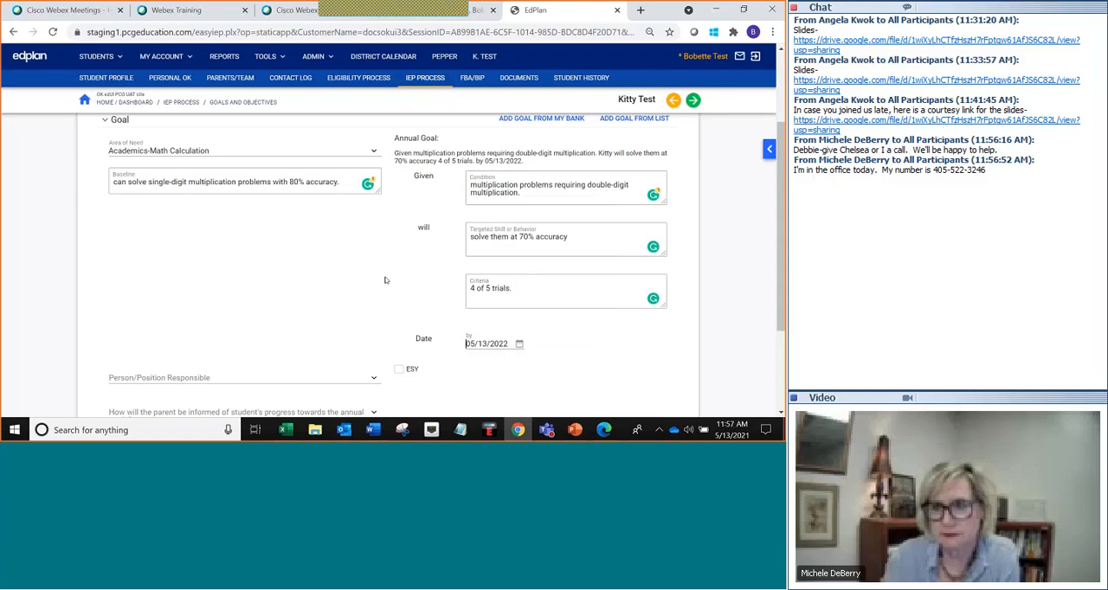
# Set the Person/Position Responsible to the test end-user.
pyautogui.scroll(-1, 386, 279)
pyautogui.scroll(-1, 386, 281)
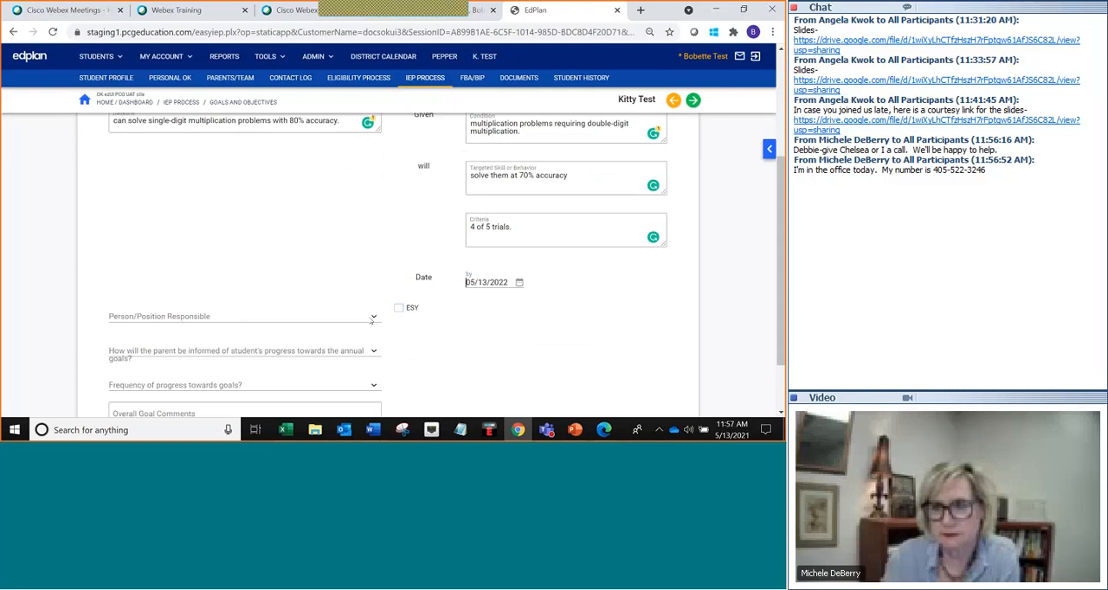
pyautogui.click(374, 318)
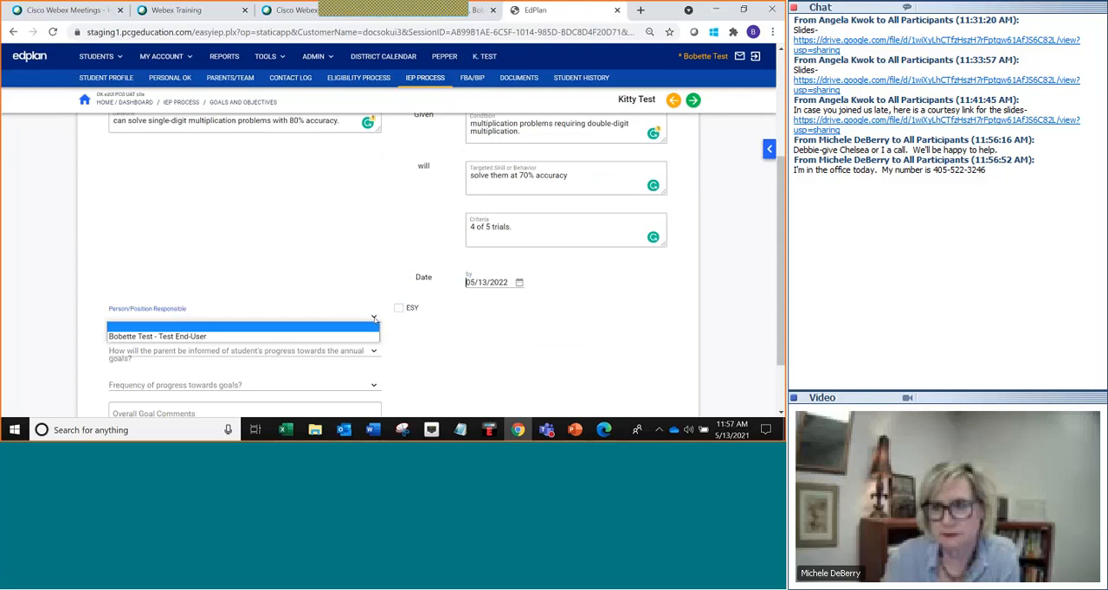
pyautogui.click(351, 347)
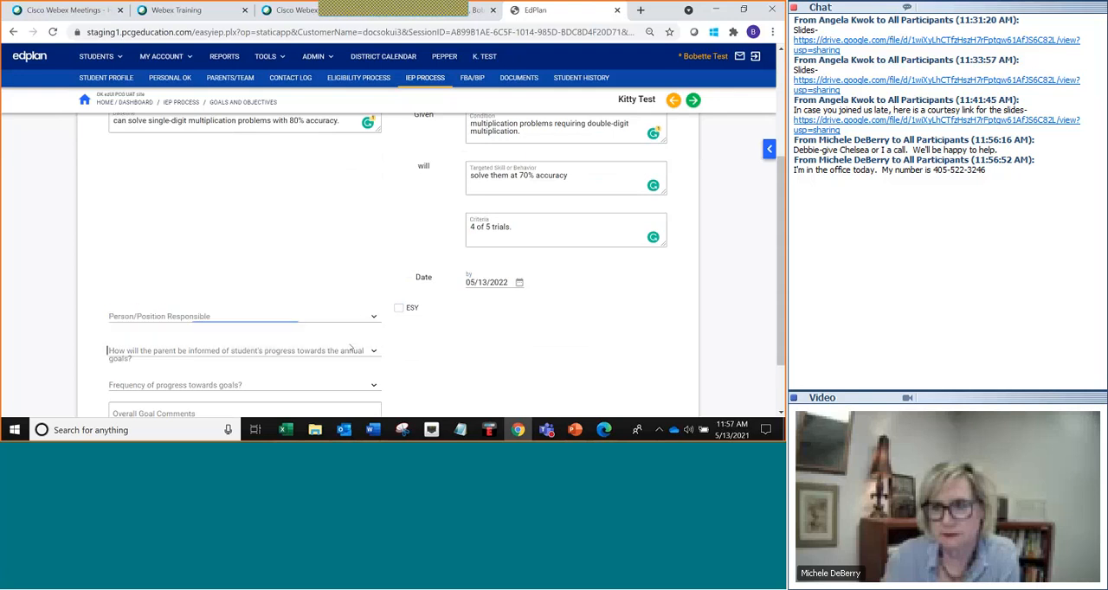
pyautogui.click(348, 318)
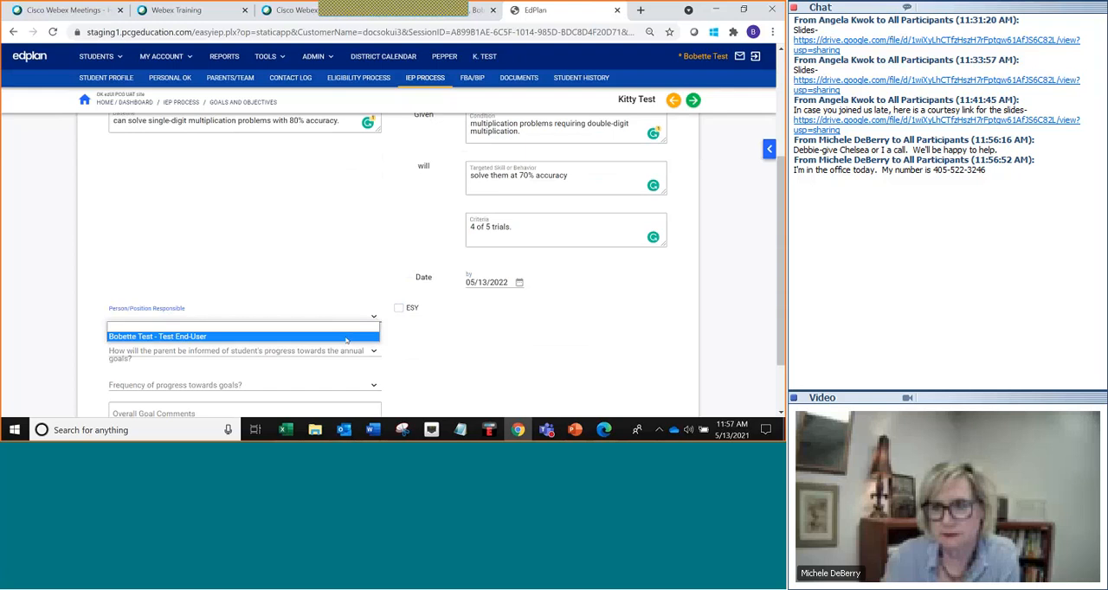
pyautogui.click(346, 337)
# Set how parents are informed of progress to Progress Monitoring and the progress frequency to 9 Week.
pyautogui.scroll(-2, 437, 340)
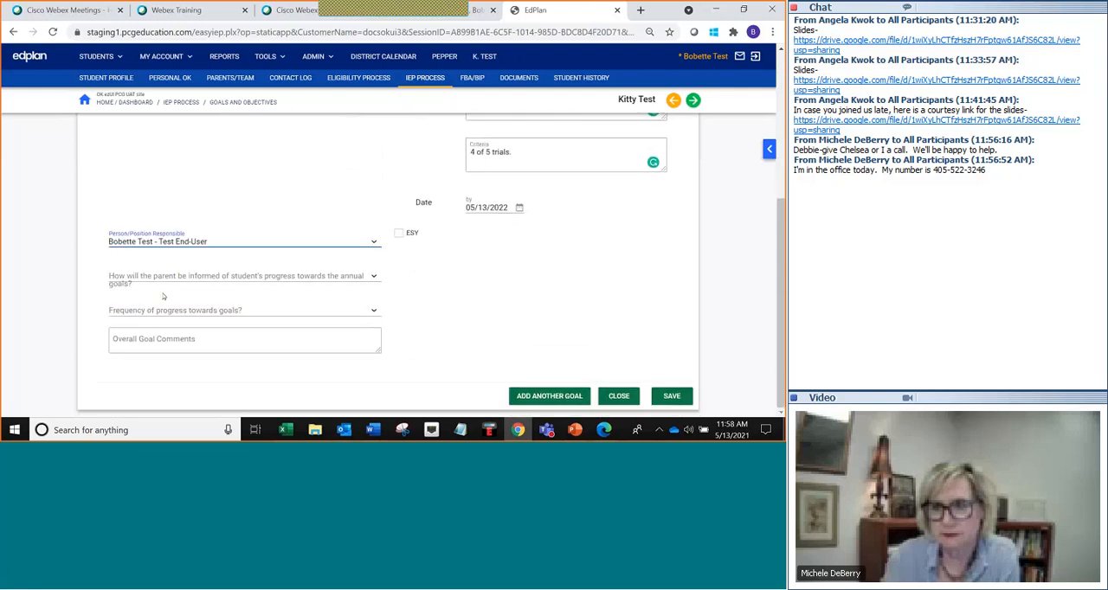
pyautogui.click(374, 277)
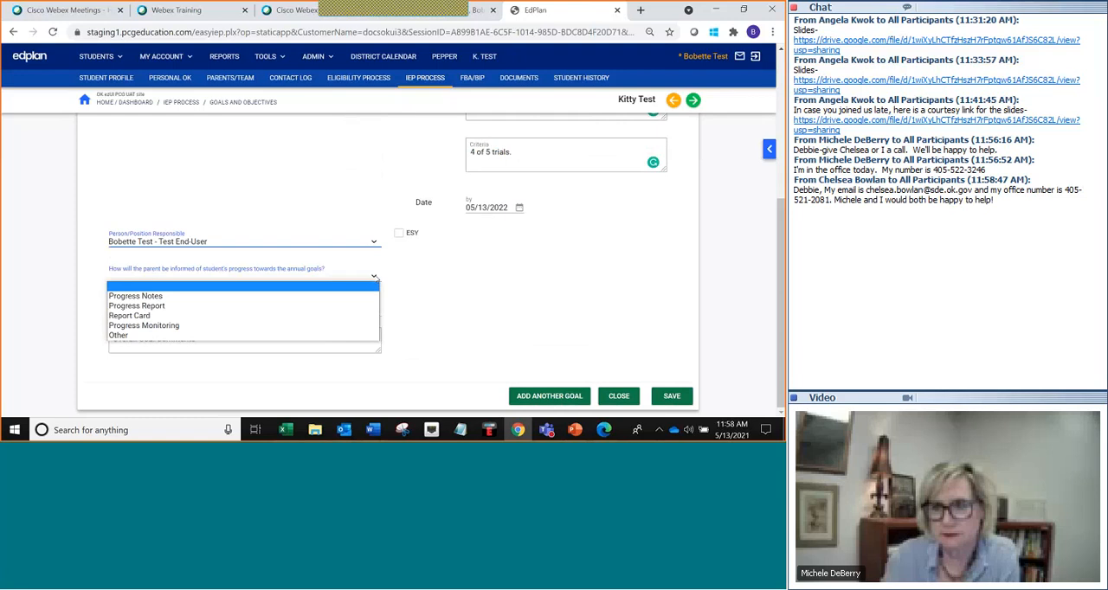
pyautogui.click(337, 326)
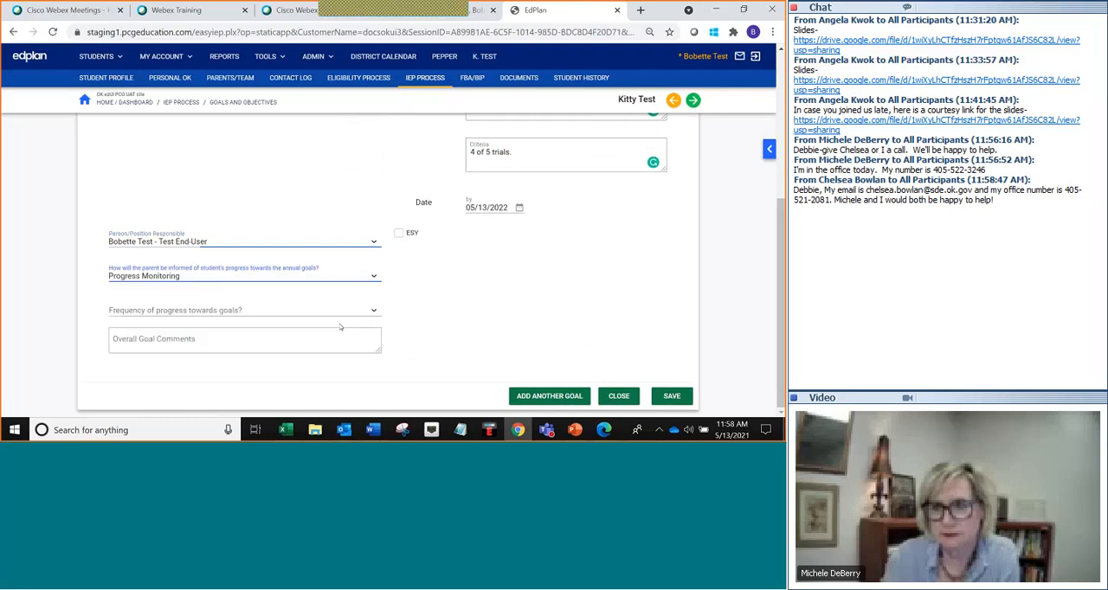
pyautogui.click(373, 309)
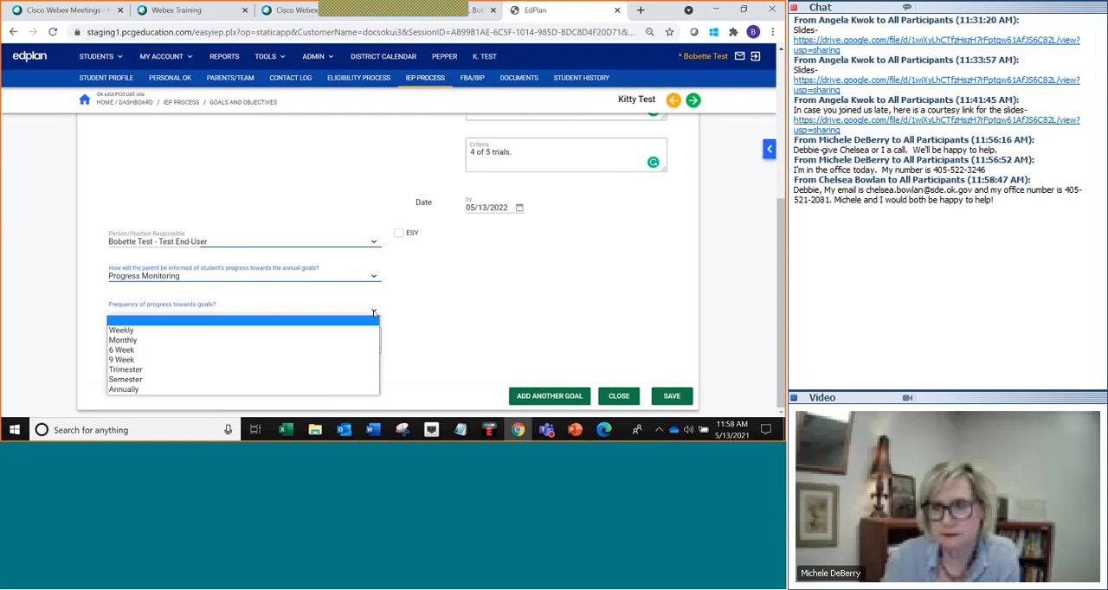
pyautogui.click(286, 360)
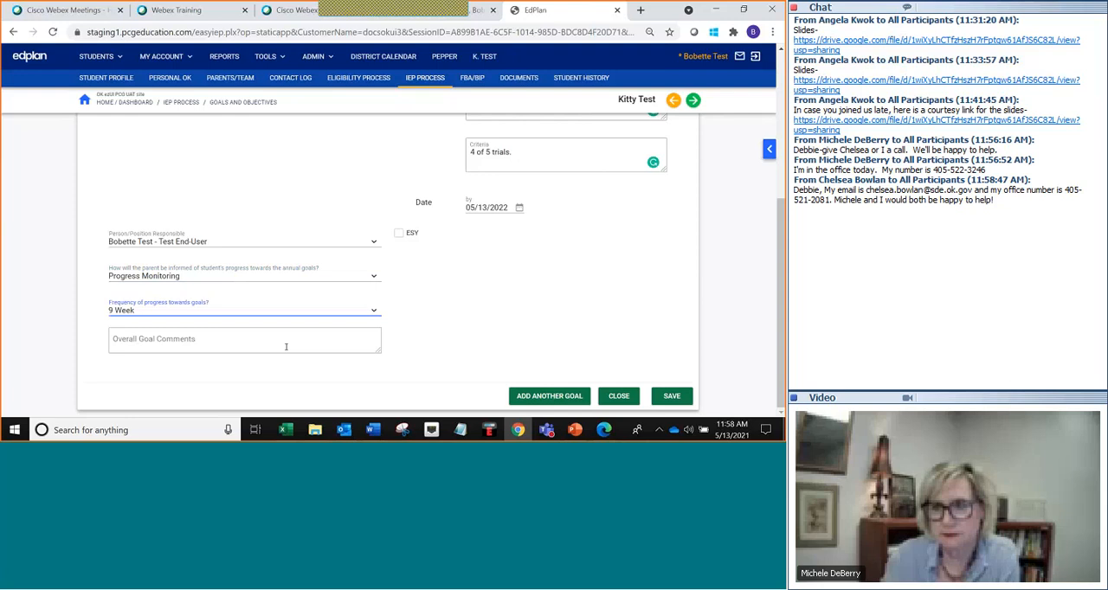
# Review the completed goal and save it.
pyautogui.scroll(3, 409, 324)
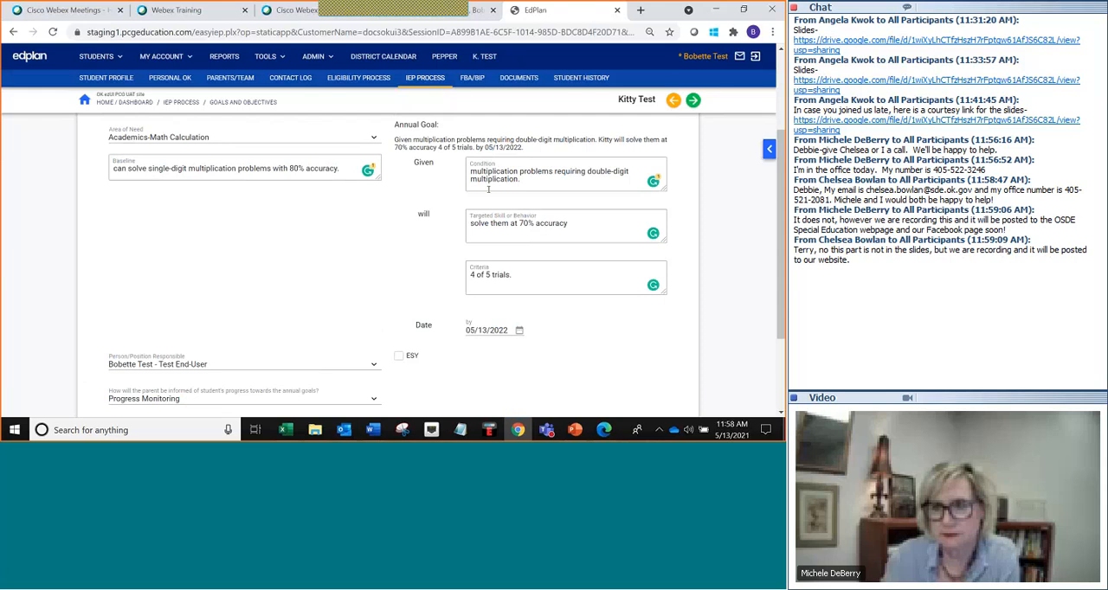
pyautogui.scroll(-2, 488, 189)
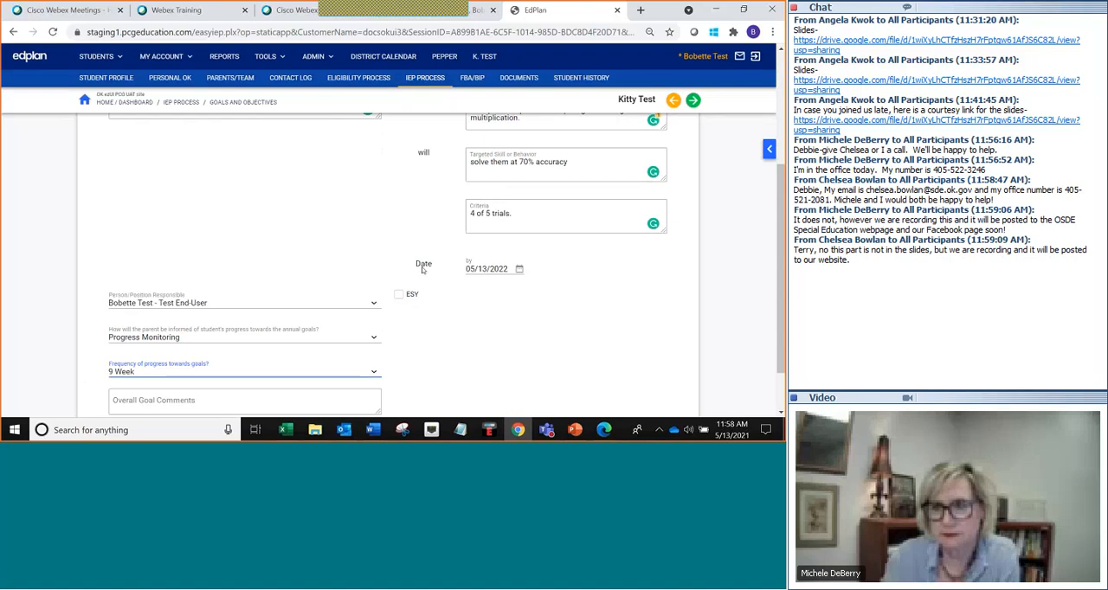
pyautogui.scroll(-2, 474, 271)
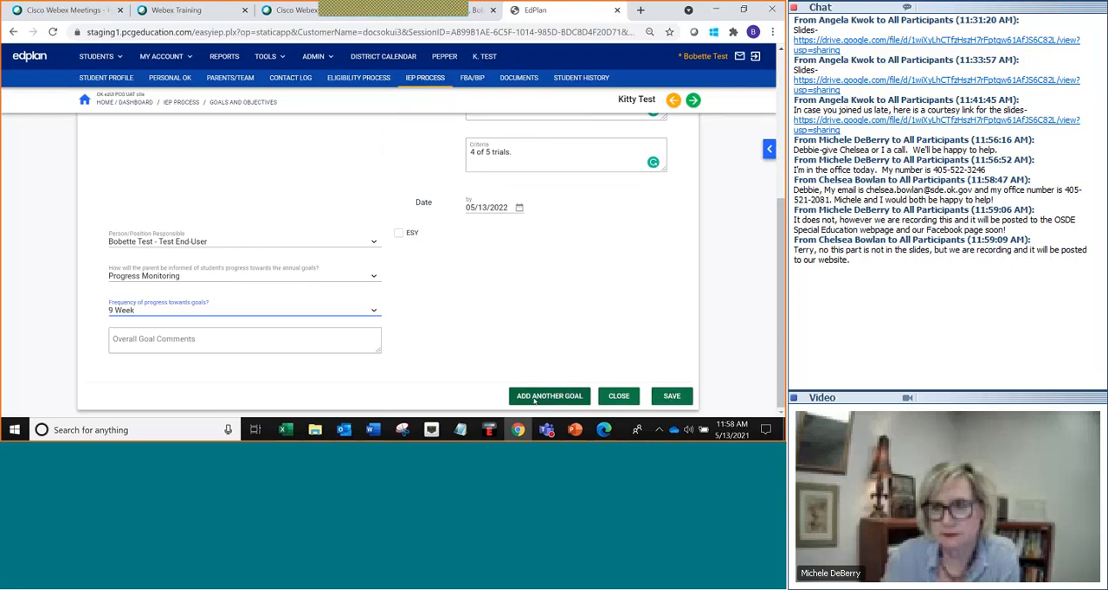
pyautogui.click(671, 396)
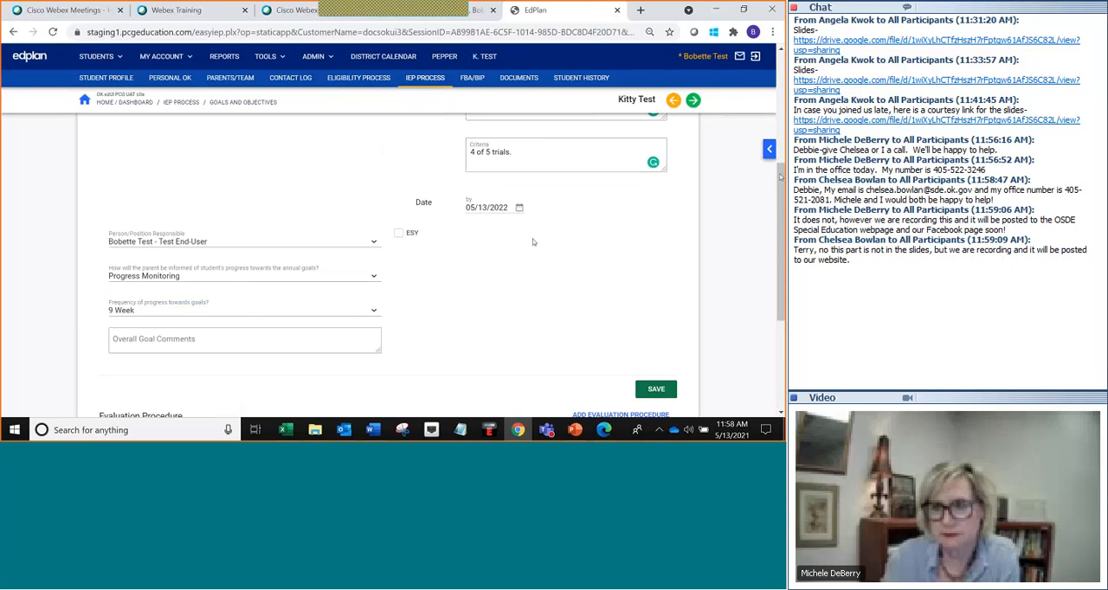
# Add a Work Samples evaluation procedure with No Subtest and the Percentage score type, and save it.
pyautogui.moveTo(782, 207); pyautogui.dragTo(782, 313)
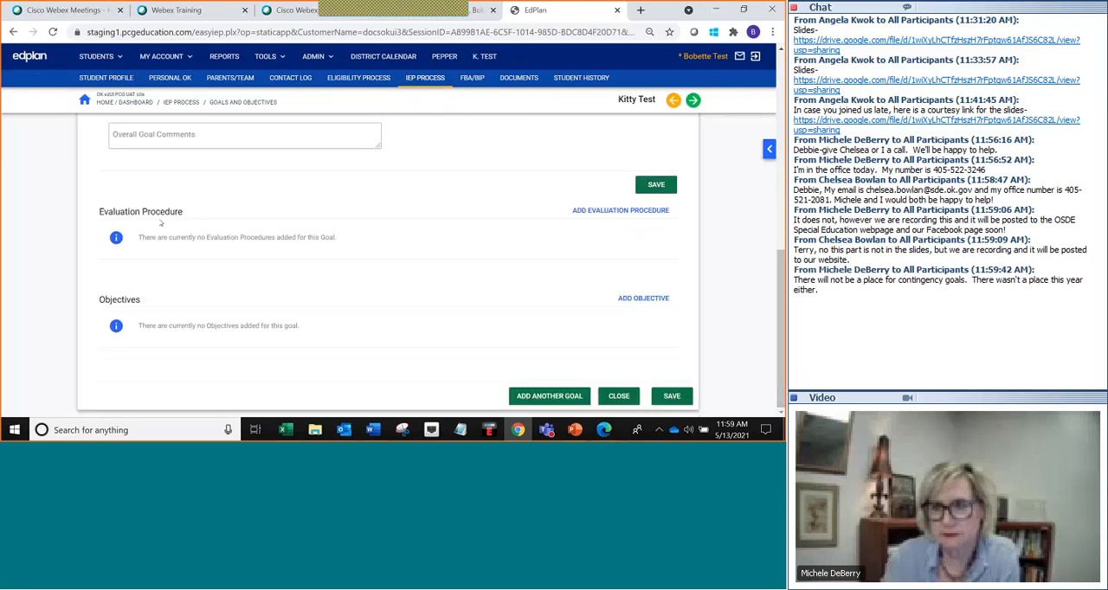
pyautogui.click(588, 212)
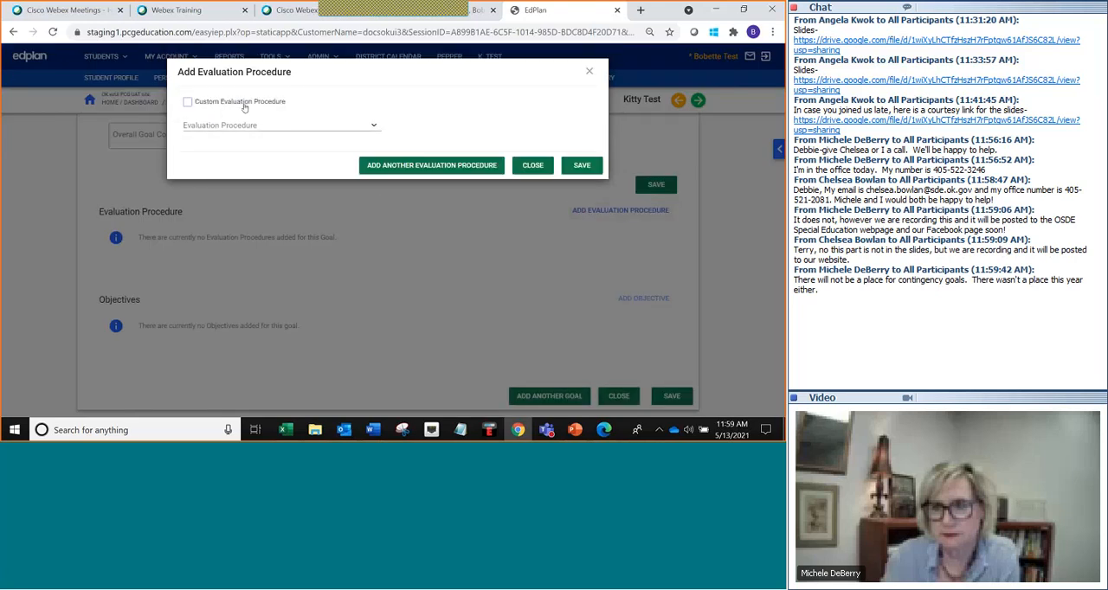
pyautogui.click(374, 126)
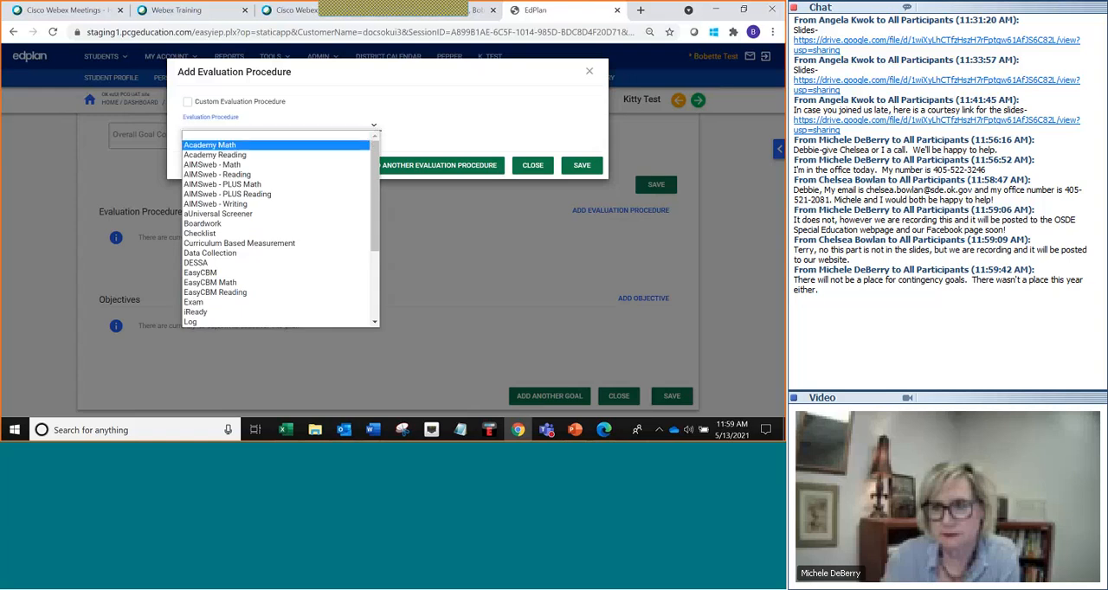
pyautogui.scroll(-3, 308, 226)
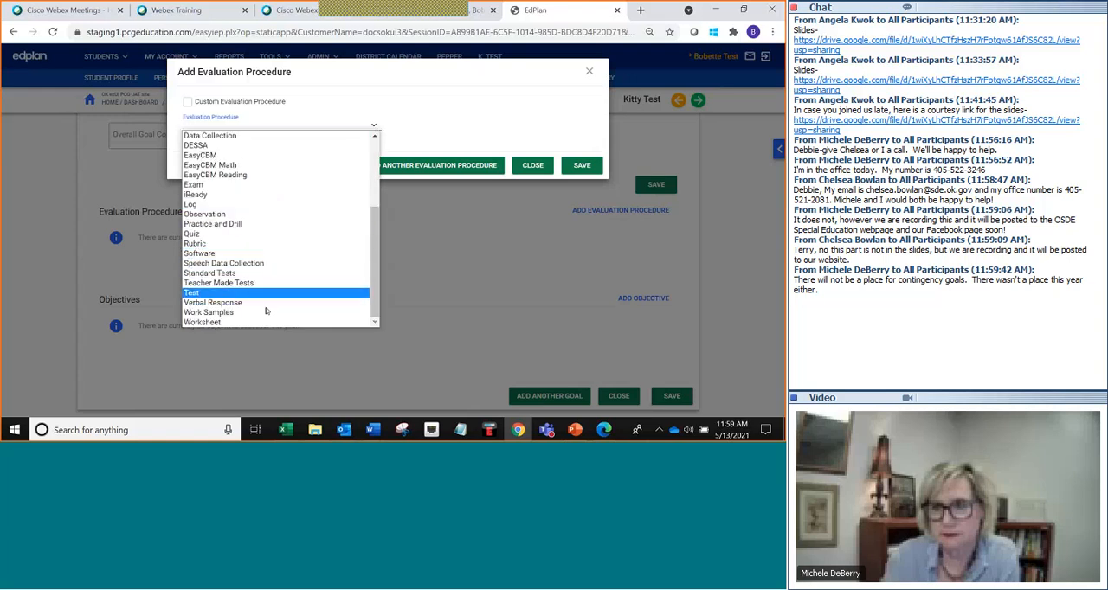
pyautogui.click(290, 312)
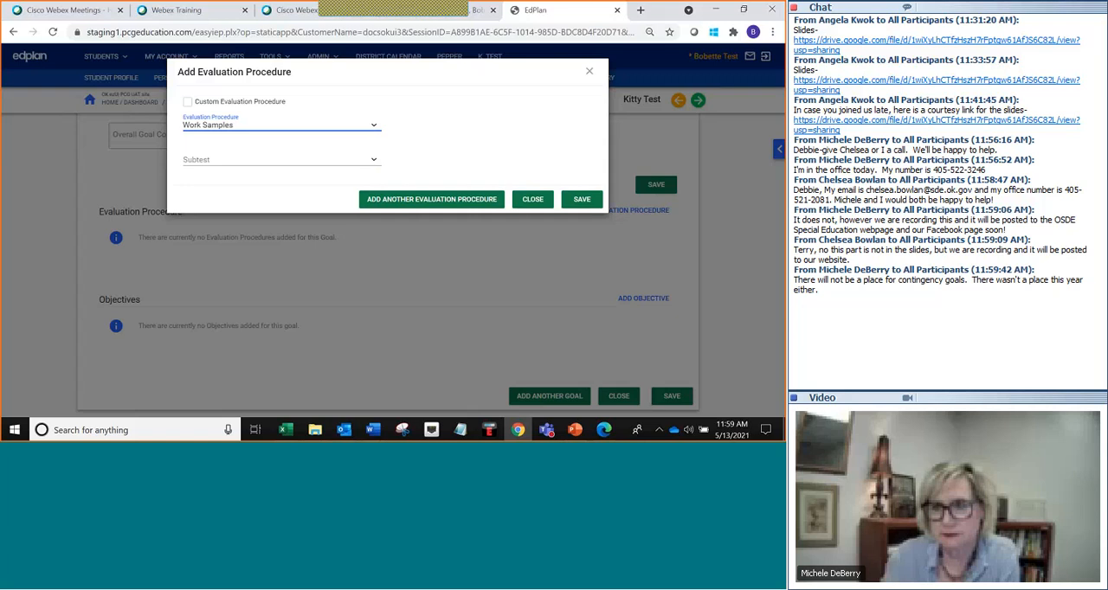
pyautogui.click(374, 161)
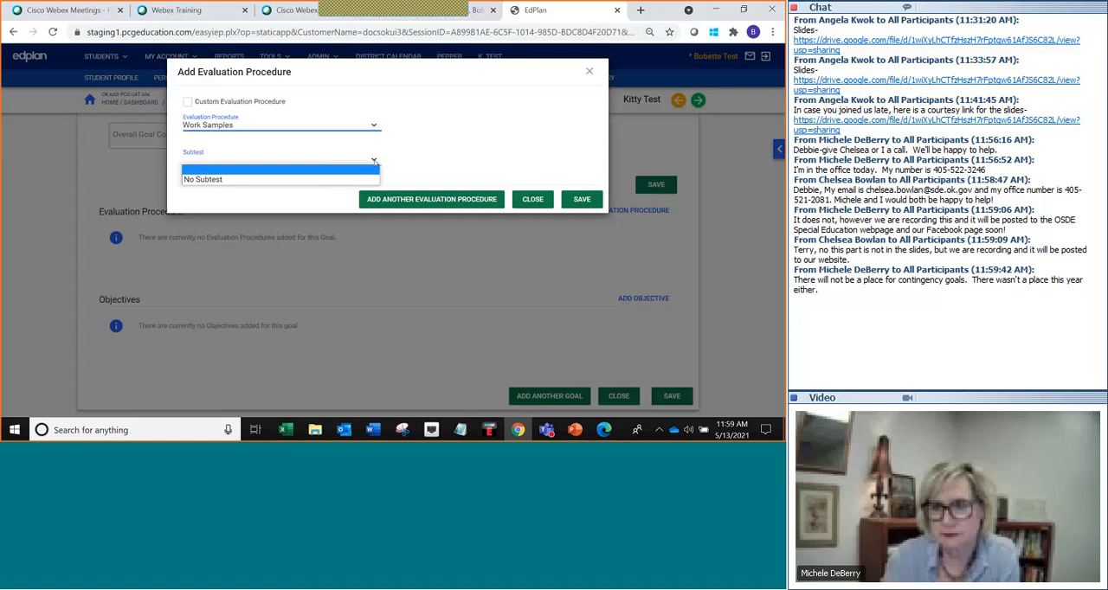
pyautogui.click(333, 181)
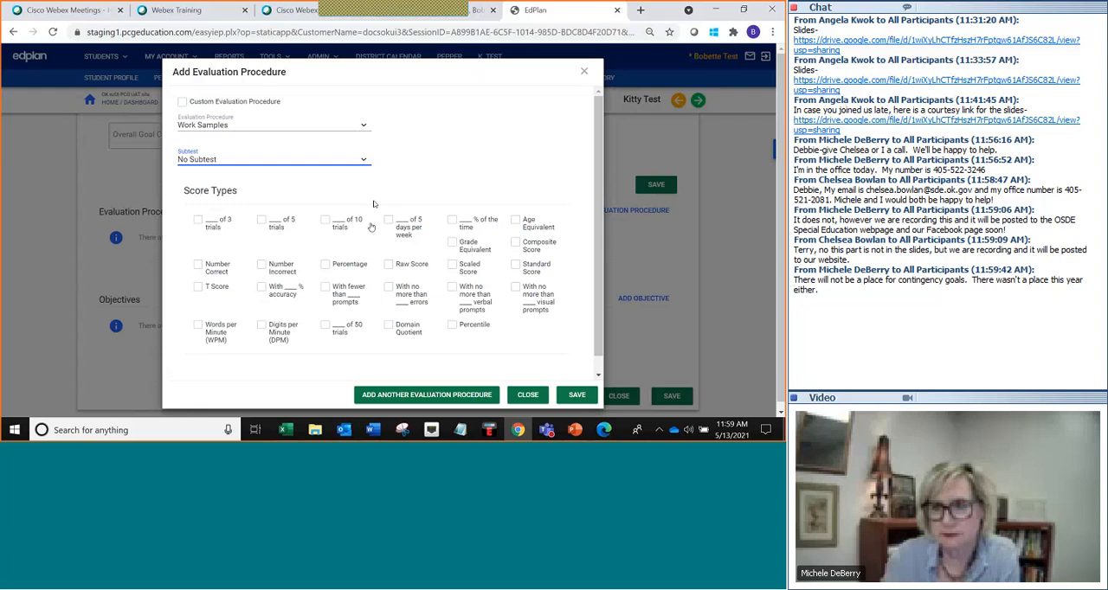
pyautogui.click(326, 264)
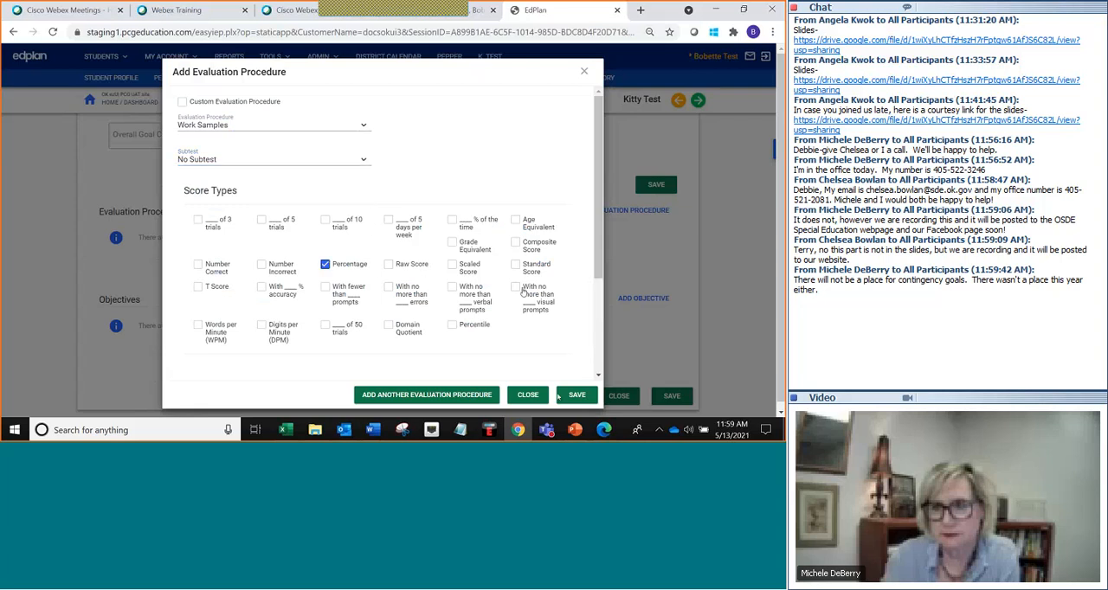
pyautogui.click(574, 395)
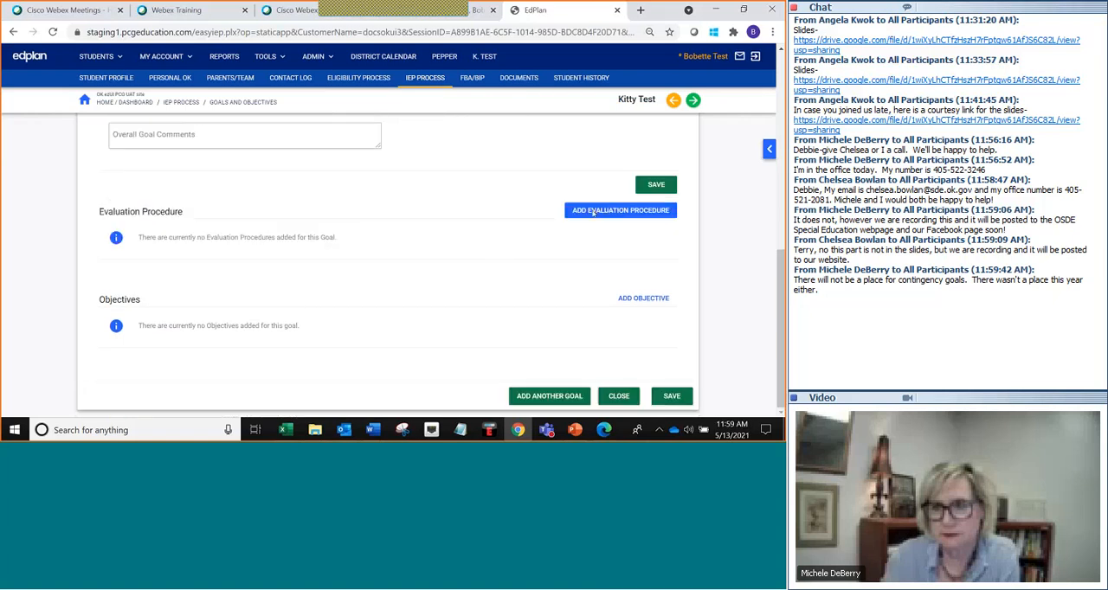
# Add a second Work Samples evaluation procedure and save it.
pyautogui.click(594, 213)
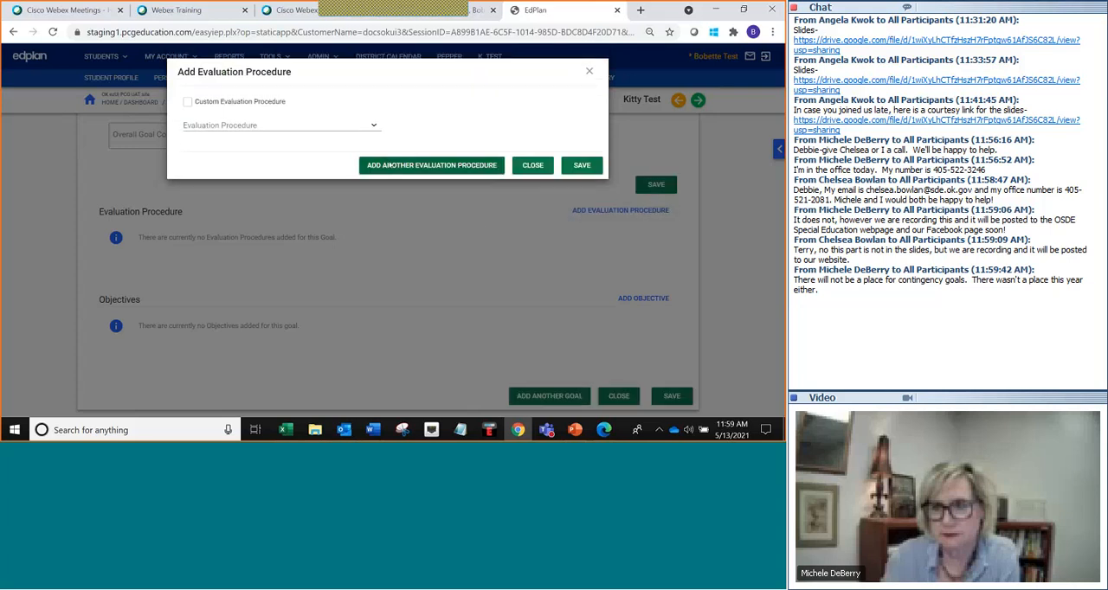
pyautogui.click(374, 126)
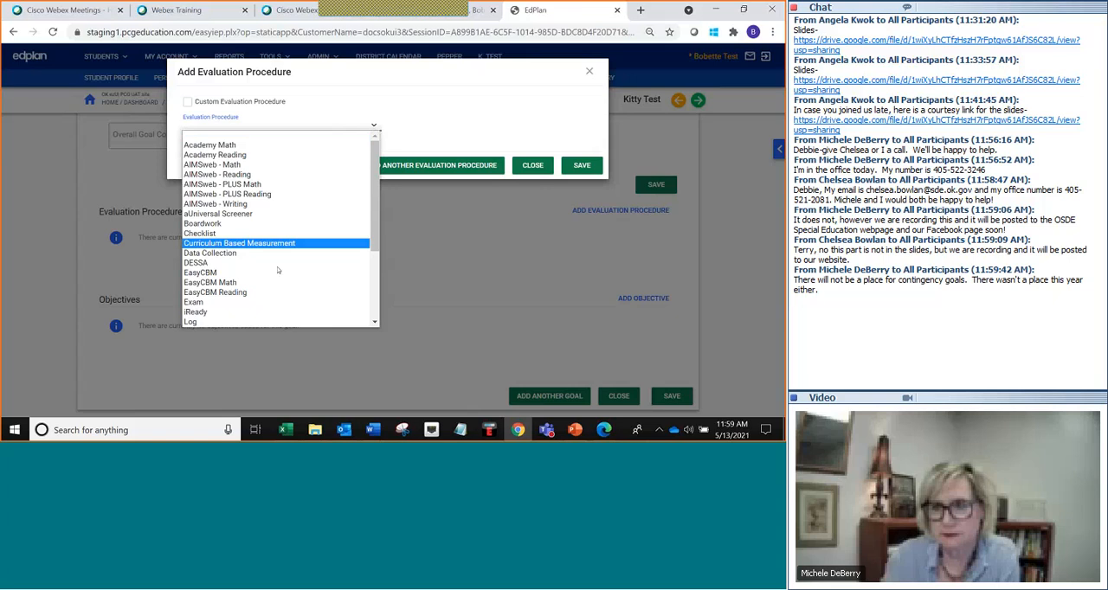
pyautogui.scroll(-4, 277, 280)
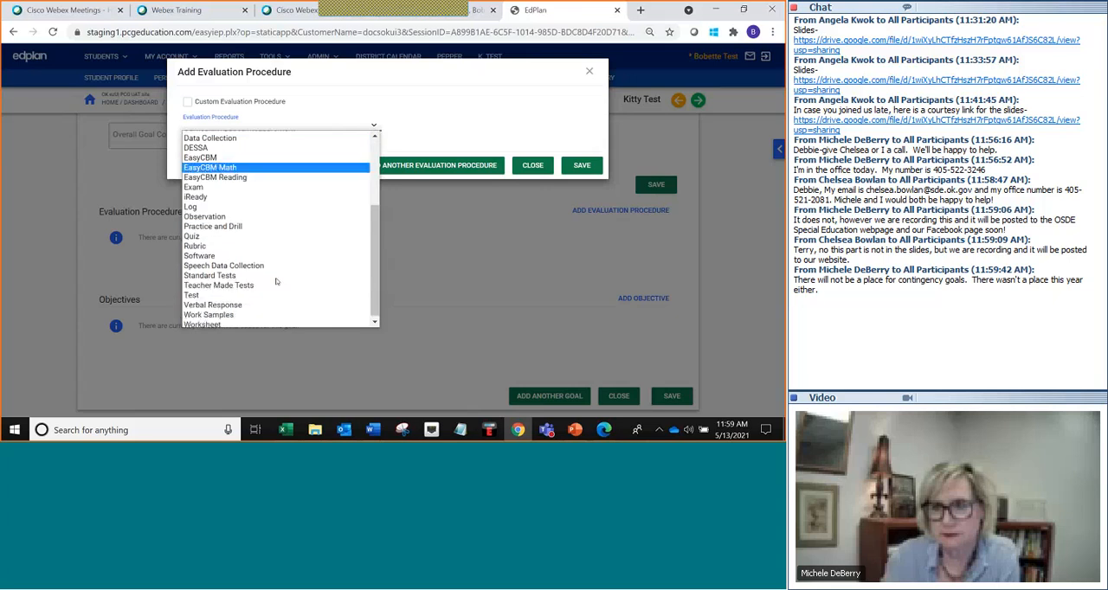
pyautogui.click(247, 312)
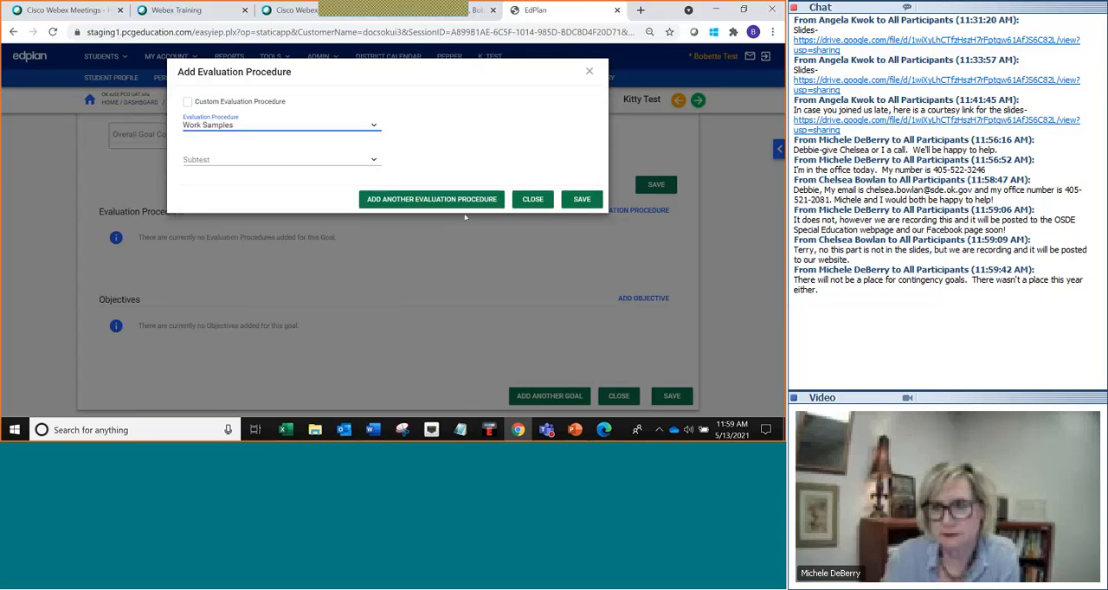
pyautogui.click(582, 199)
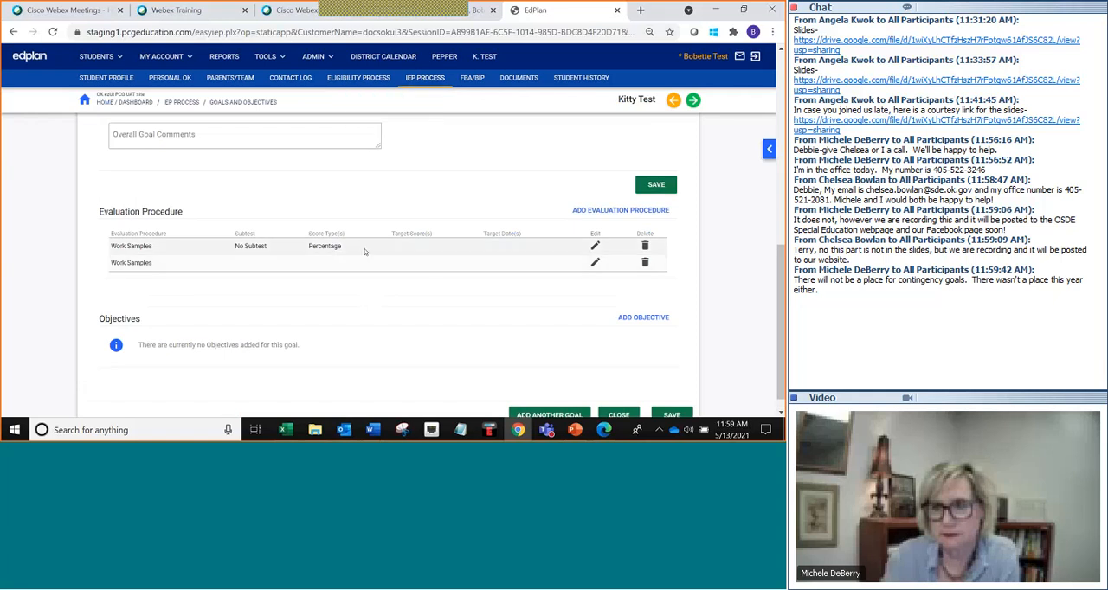
# Edit the first Work Samples evaluation procedure, setting its target score to 70 and target date to 05/13/2022, and save.
pyautogui.click(595, 248)
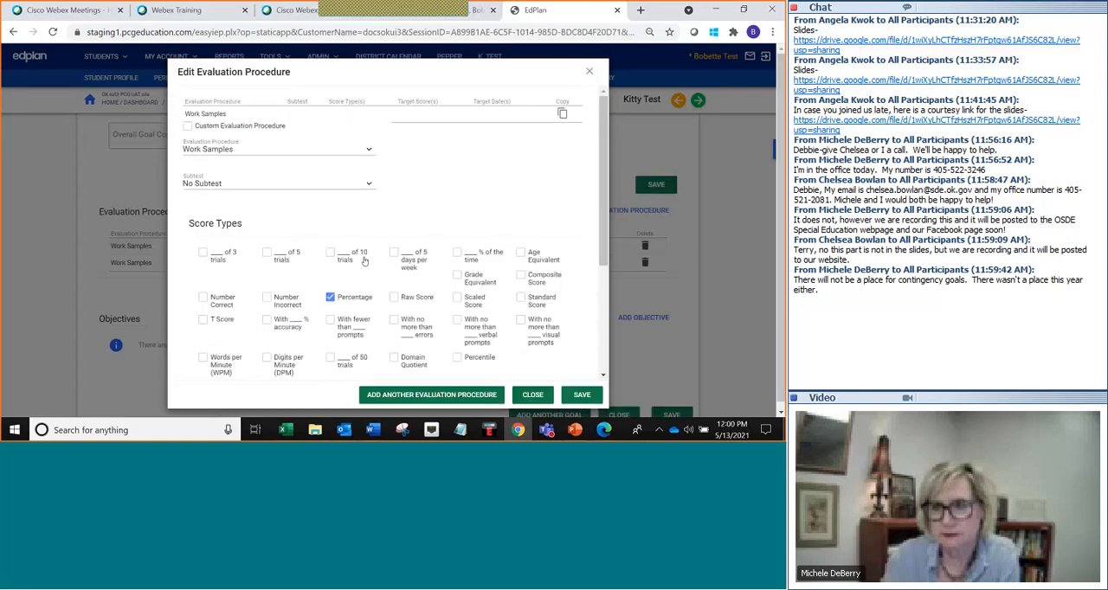
pyautogui.scroll(-3, 338, 272)
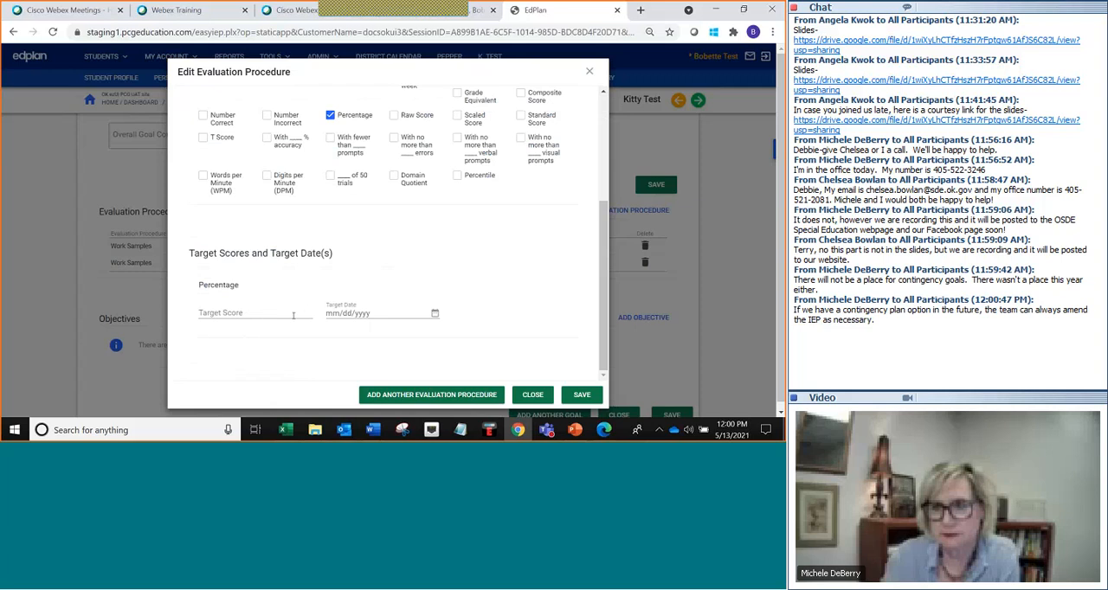
pyautogui.click(293, 315)
pyautogui.click(248, 328)
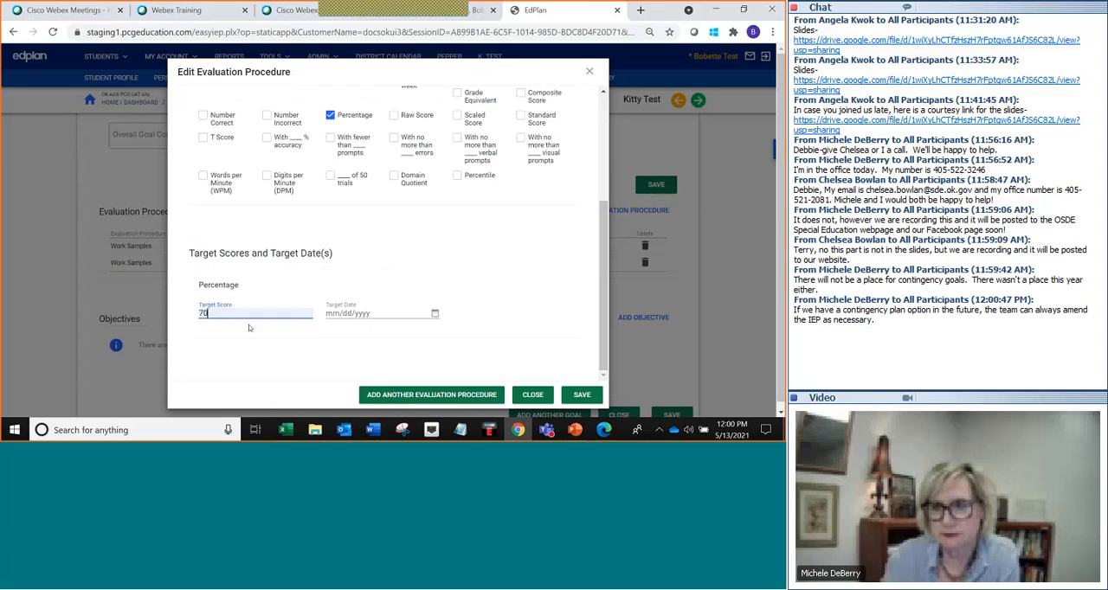
pyautogui.click(425, 315)
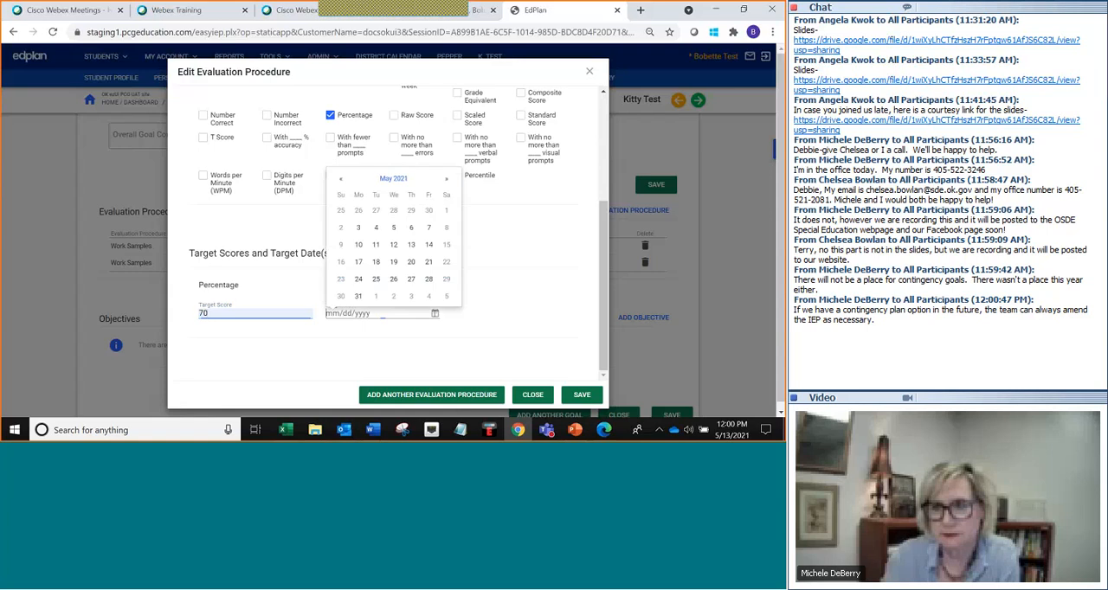
pyautogui.click(412, 246)
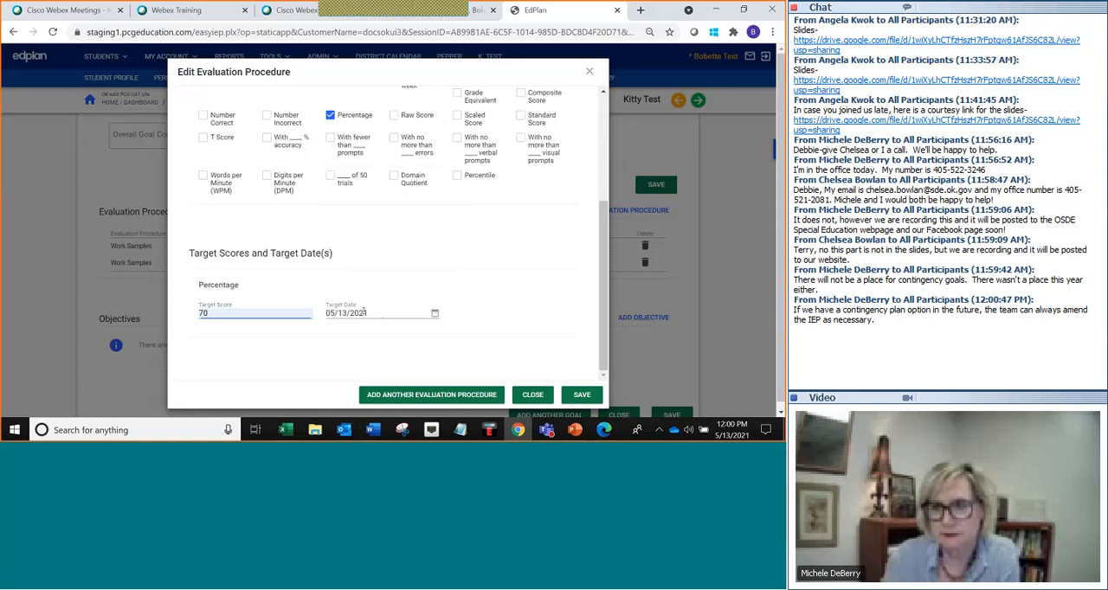
pyautogui.moveTo(365, 313); pyautogui.dragTo(370, 314)
pyautogui.write('2')
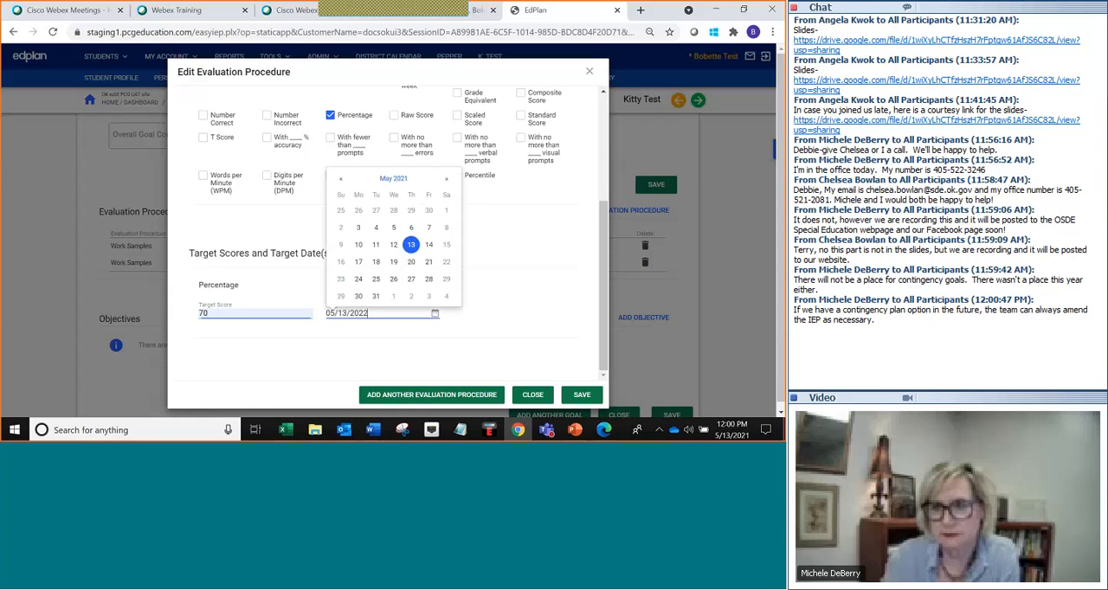
pyautogui.click(581, 394)
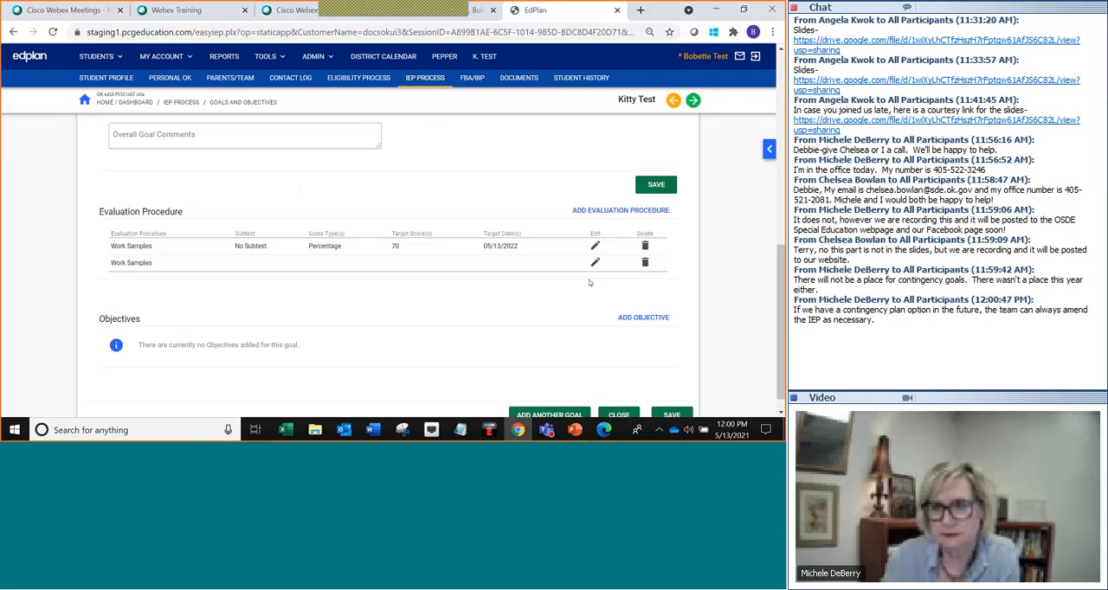
# Remove the second Work Samples evaluation procedure from the goal.
pyautogui.click(645, 264)
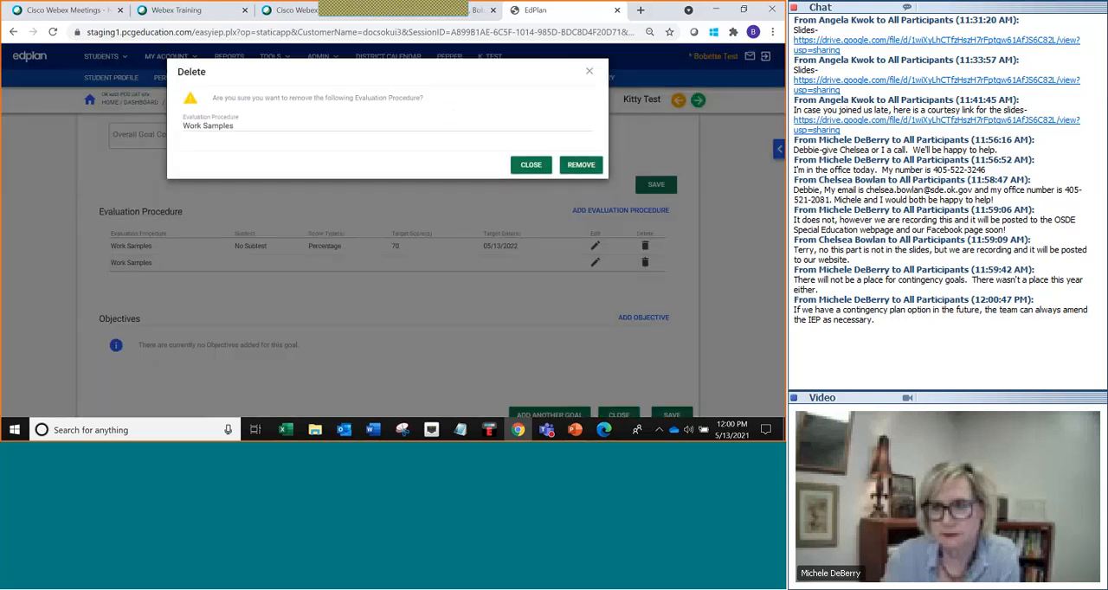
pyautogui.click(581, 165)
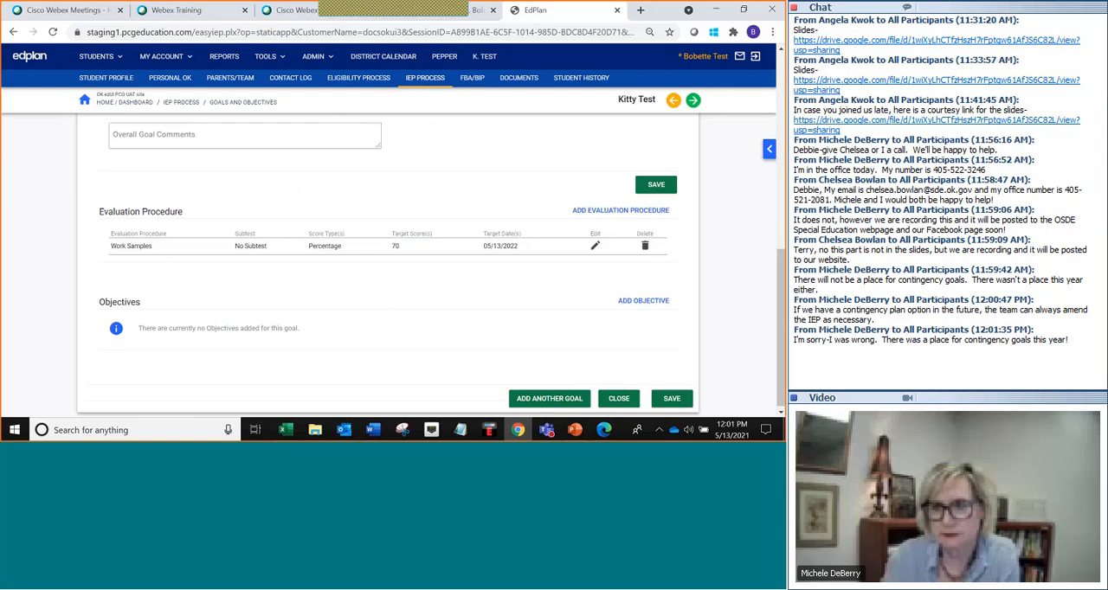
# Add an objective and enter "comment" as its baseline and "Comment" as its condition.
pyautogui.click(635, 303)
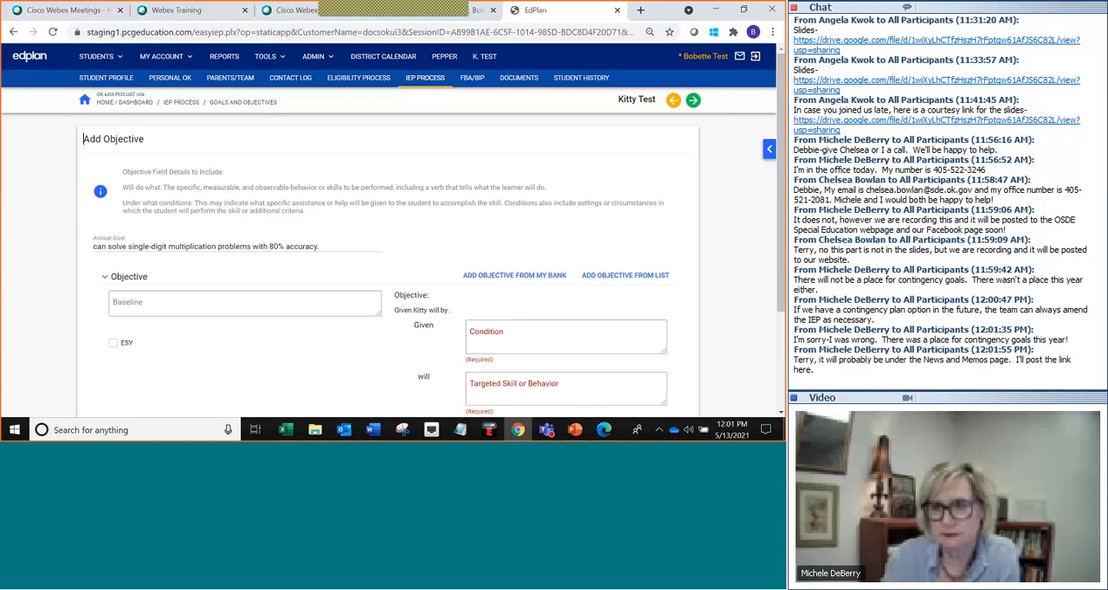
pyautogui.click(146, 300)
pyautogui.write('comme')
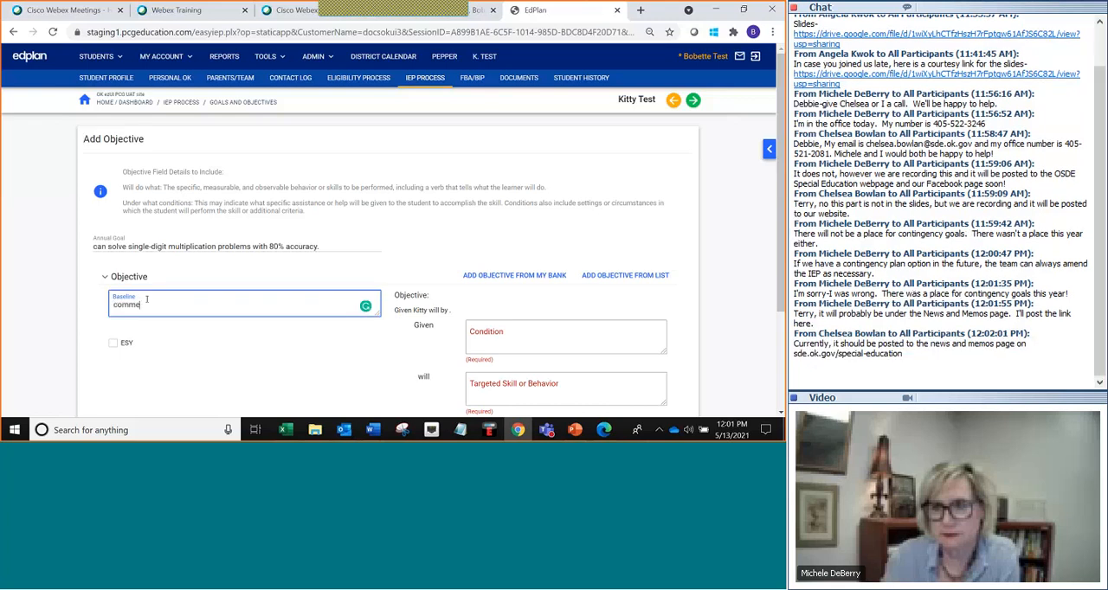
pyautogui.write('nt')
pyautogui.click(510, 339)
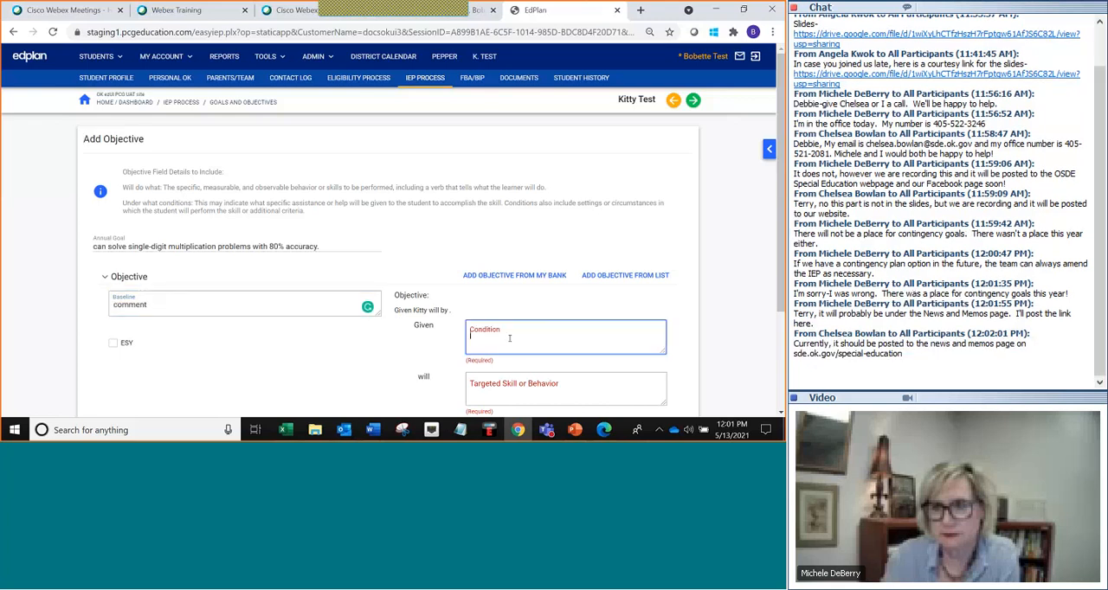
pyautogui.write('Comment')
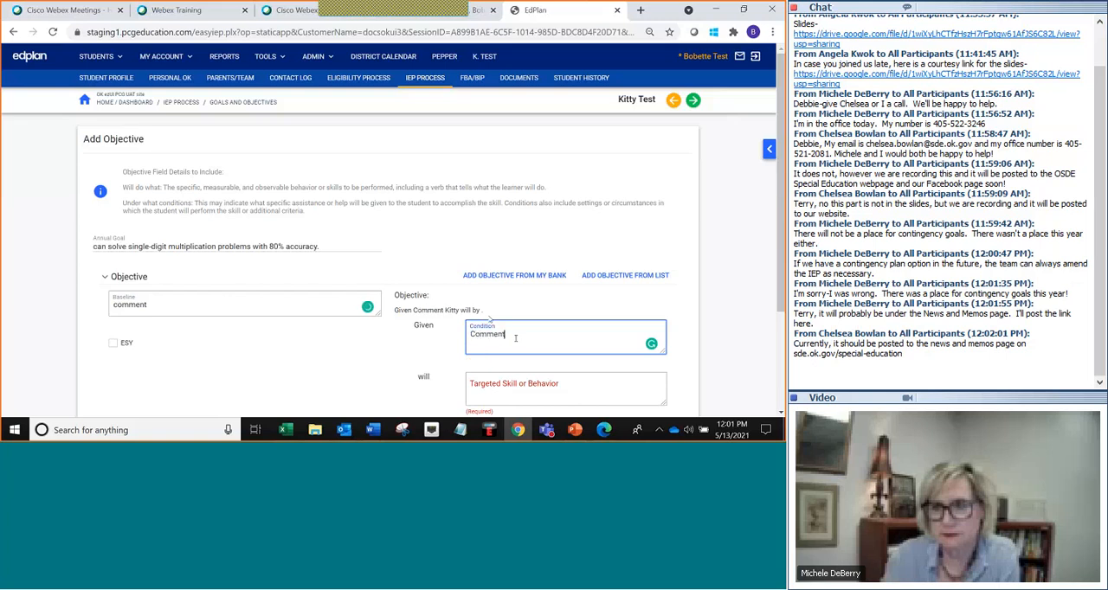
# Enter "better" as the objective's targeted skill and "4 out of 5 trials" as its criteria.
pyautogui.scroll(-2, 491, 318)
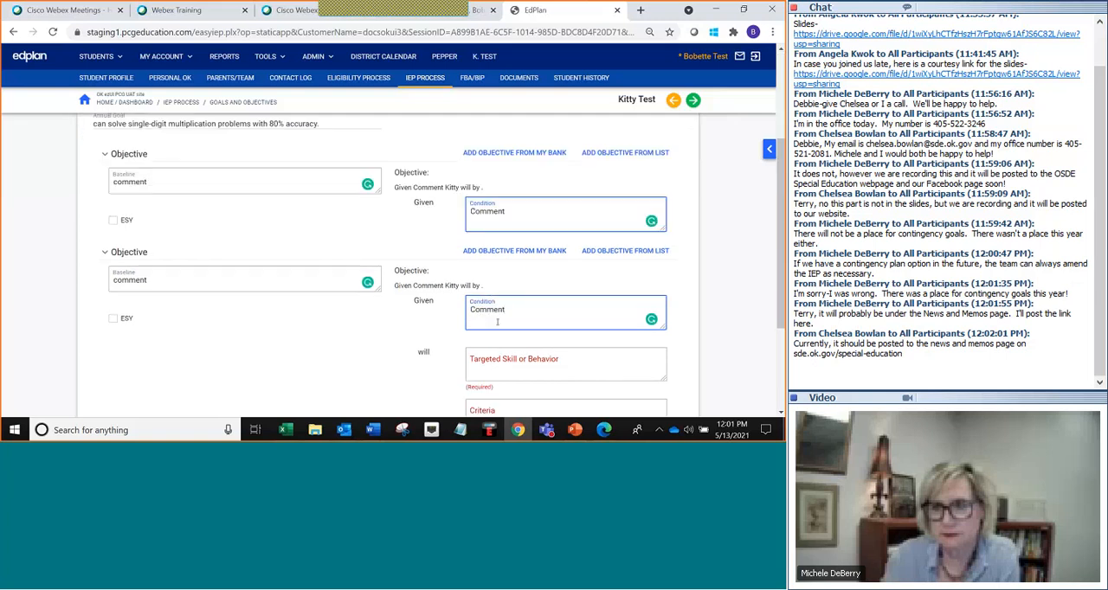
pyautogui.click(500, 269)
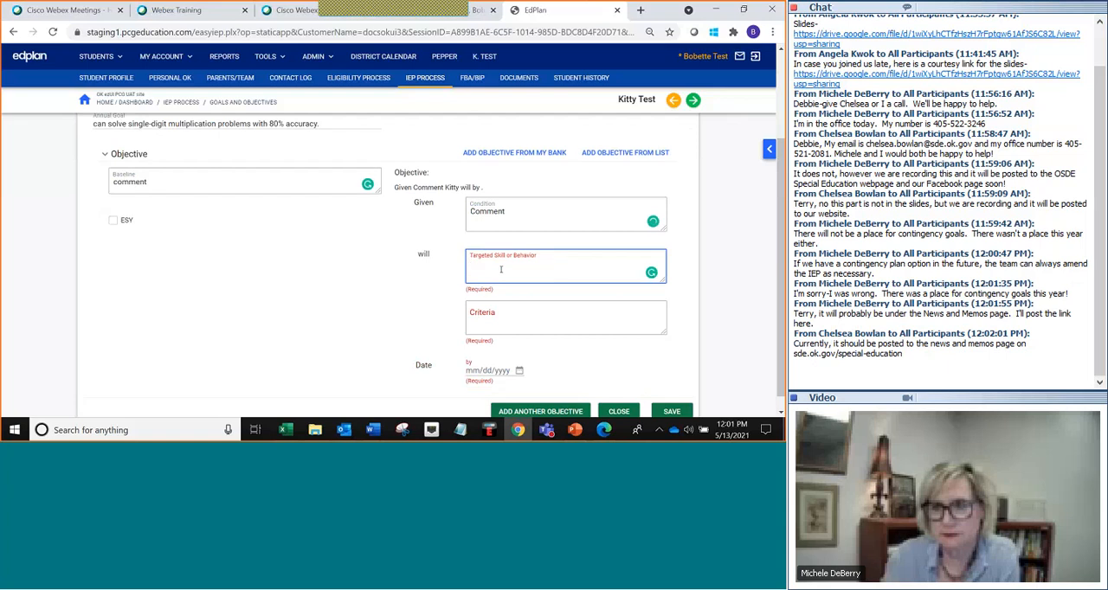
pyautogui.write('better')
pyautogui.click(493, 317)
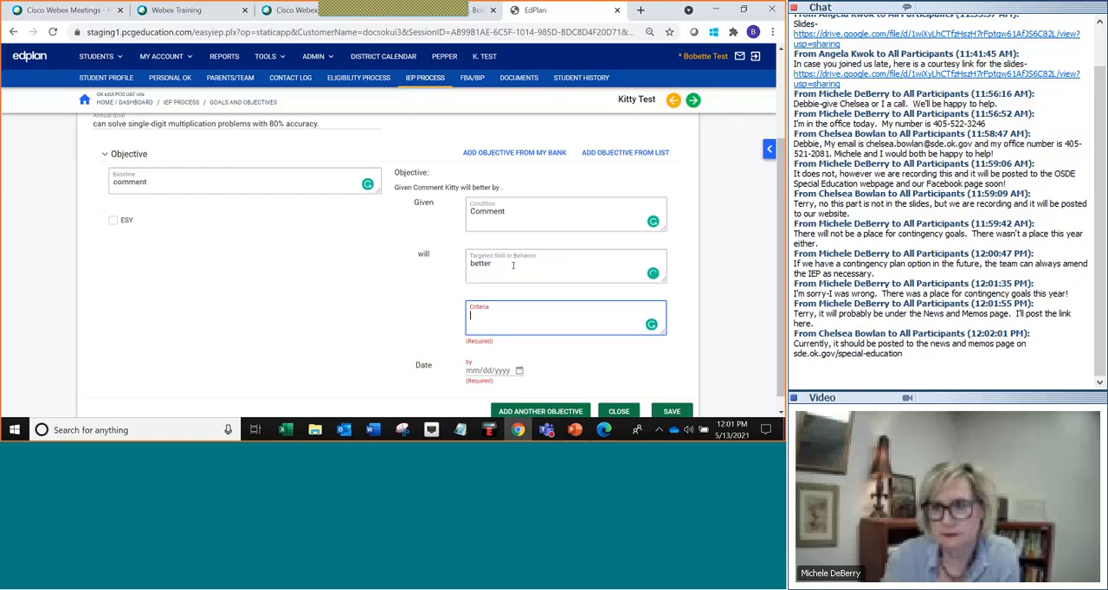
pyautogui.scroll(-1, 513, 266)
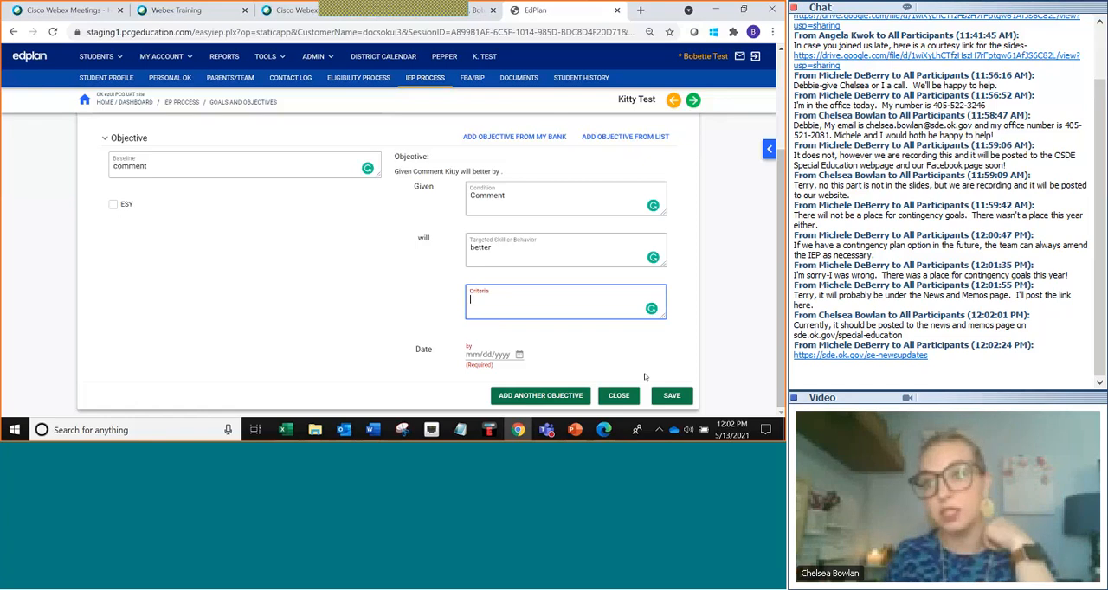
pyautogui.write('4 out of 5 trial')
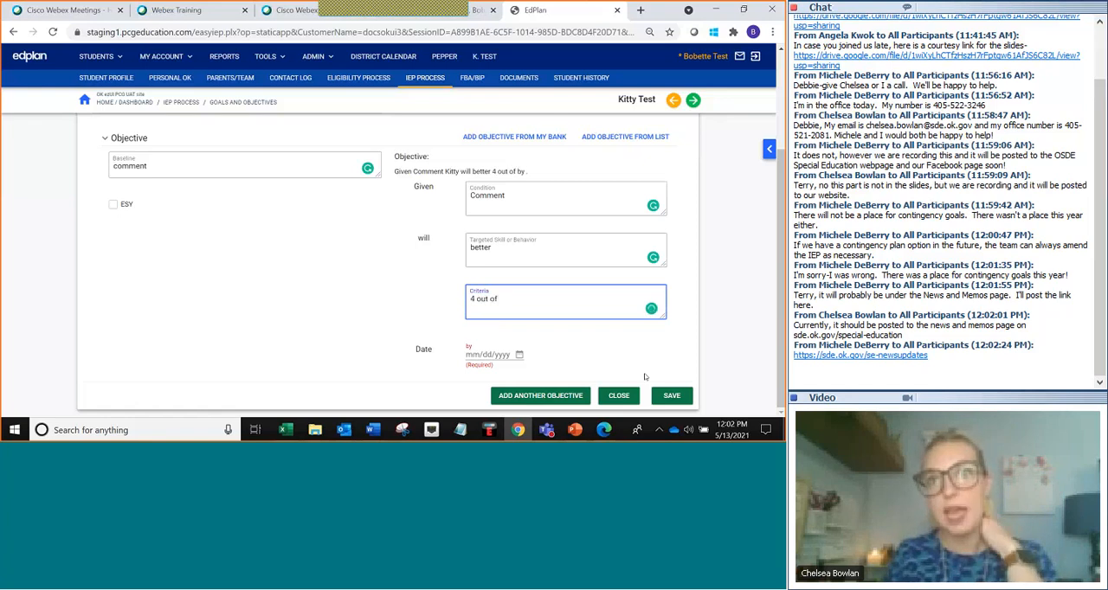
pyautogui.write('s')
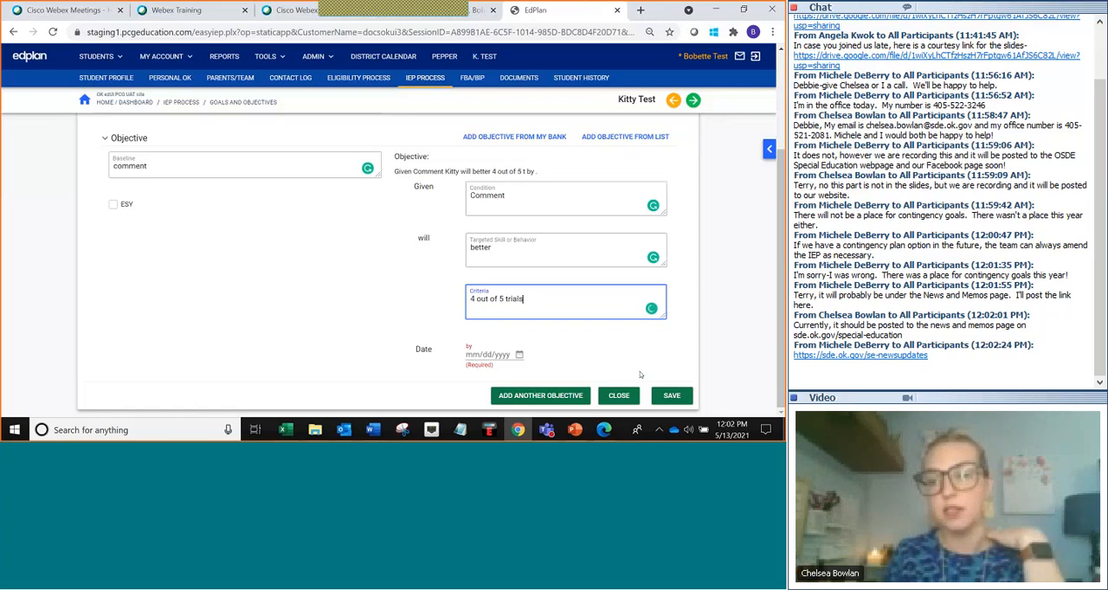
# Set the objective's date to 05/13/2022 and save the objective.
pyautogui.click(474, 355)
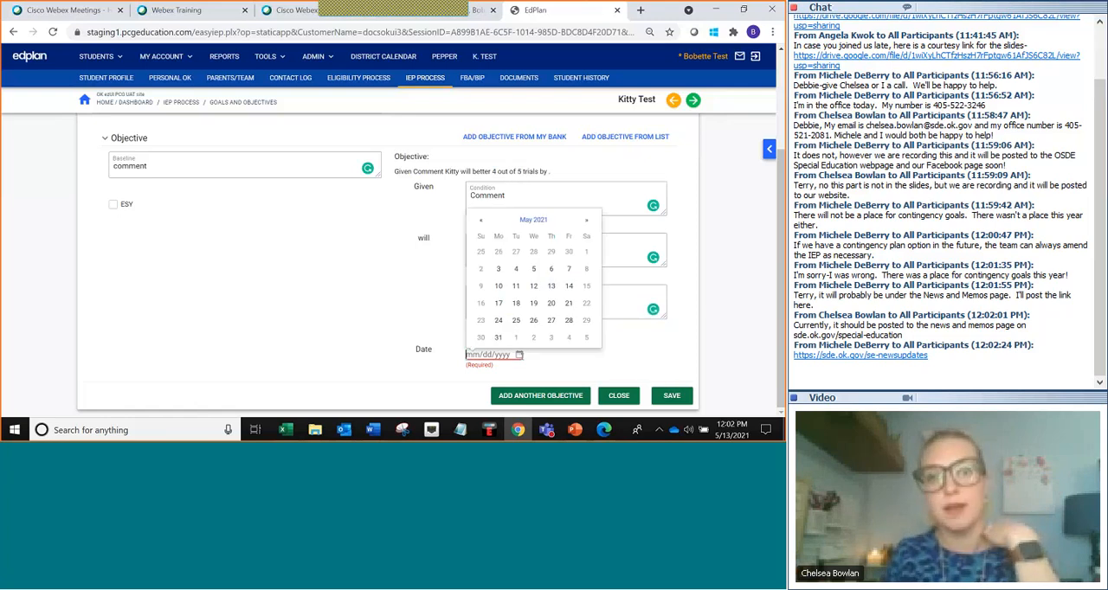
pyautogui.click(552, 286)
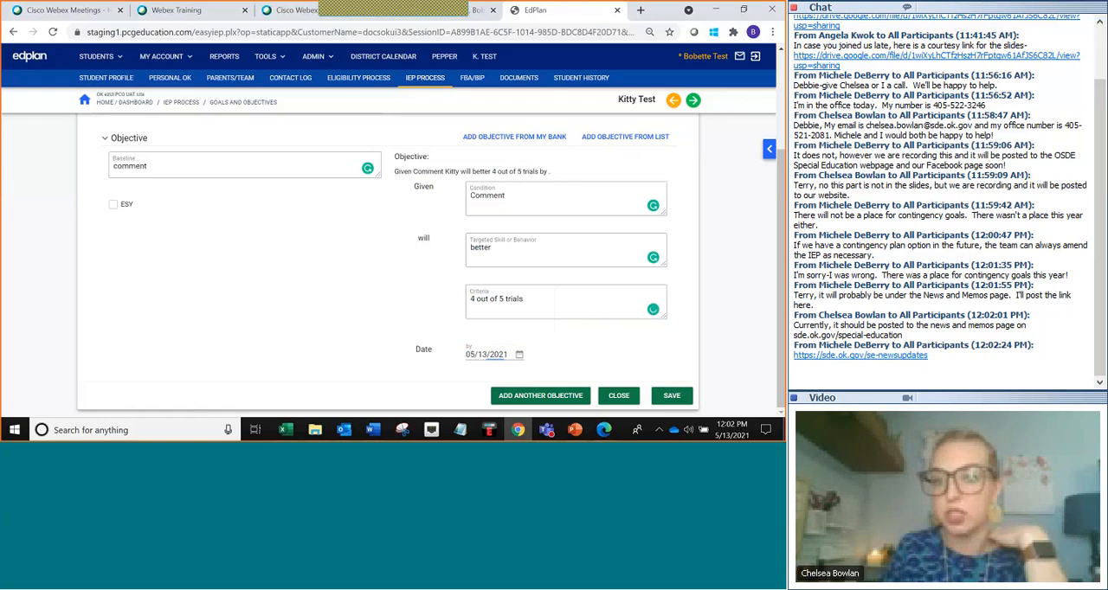
pyautogui.click(512, 355)
pyautogui.press('BackSpace')
pyautogui.write('2')
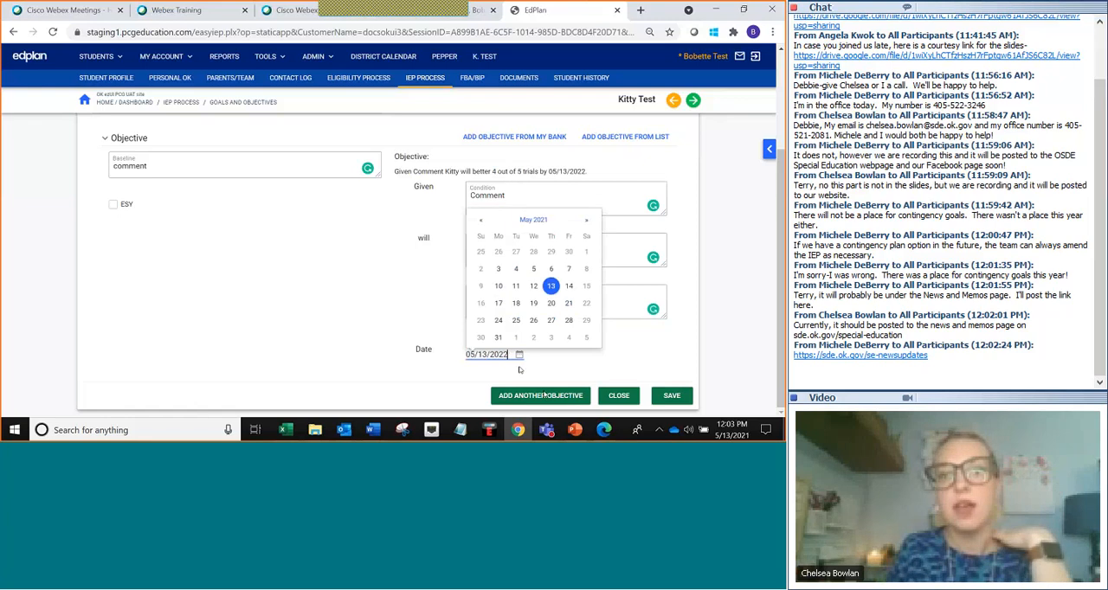
pyautogui.click(672, 396)
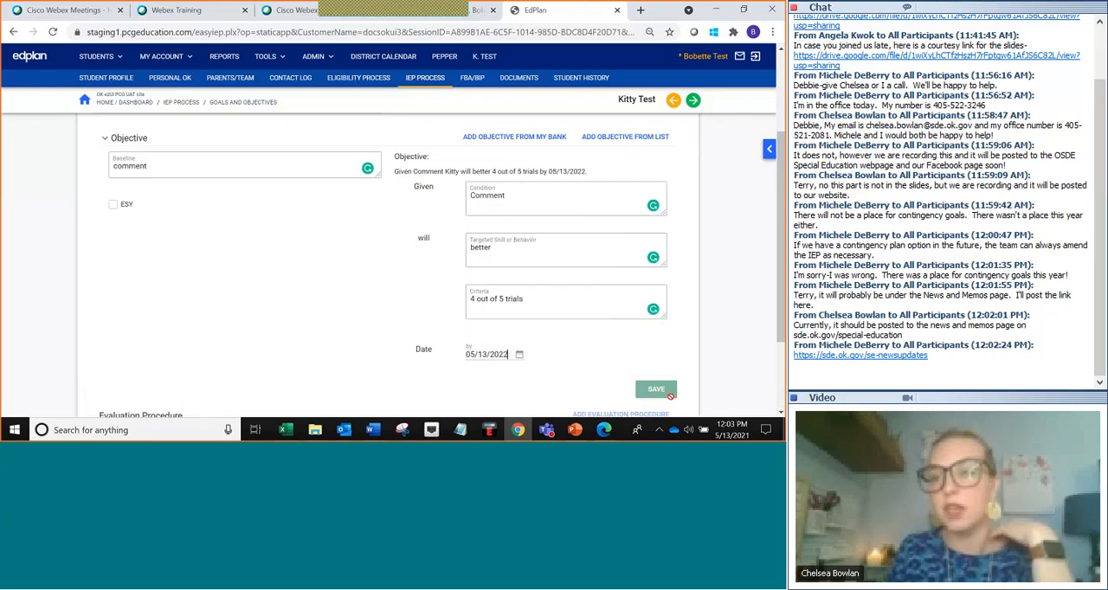
# Open the IEP Process side panel and switch to the PowerPoint slide show.
pyautogui.scroll(-2, 436, 299)
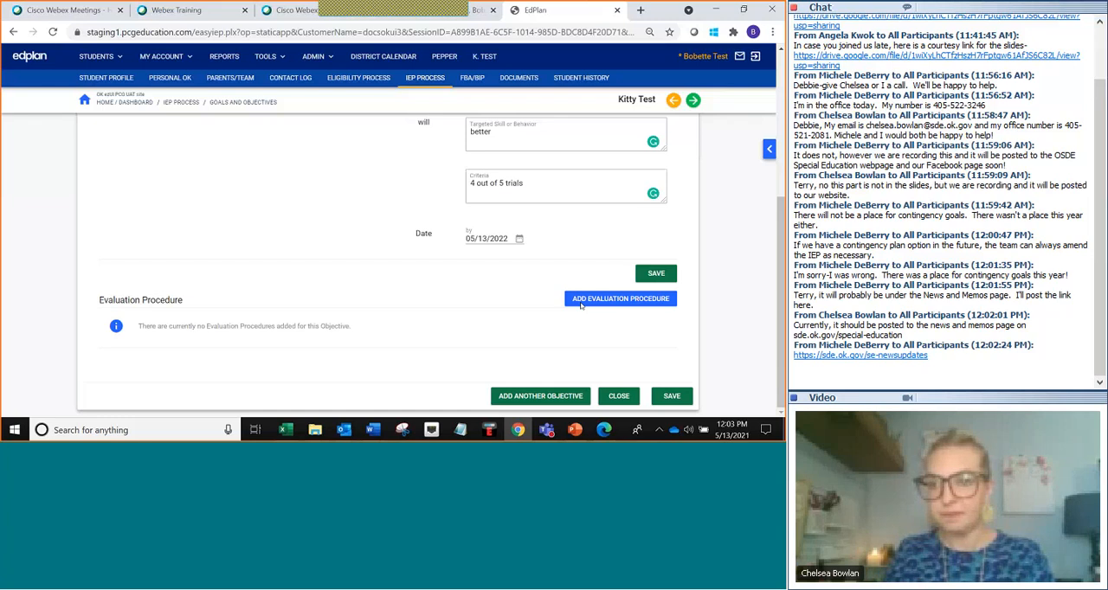
pyautogui.click(769, 149)
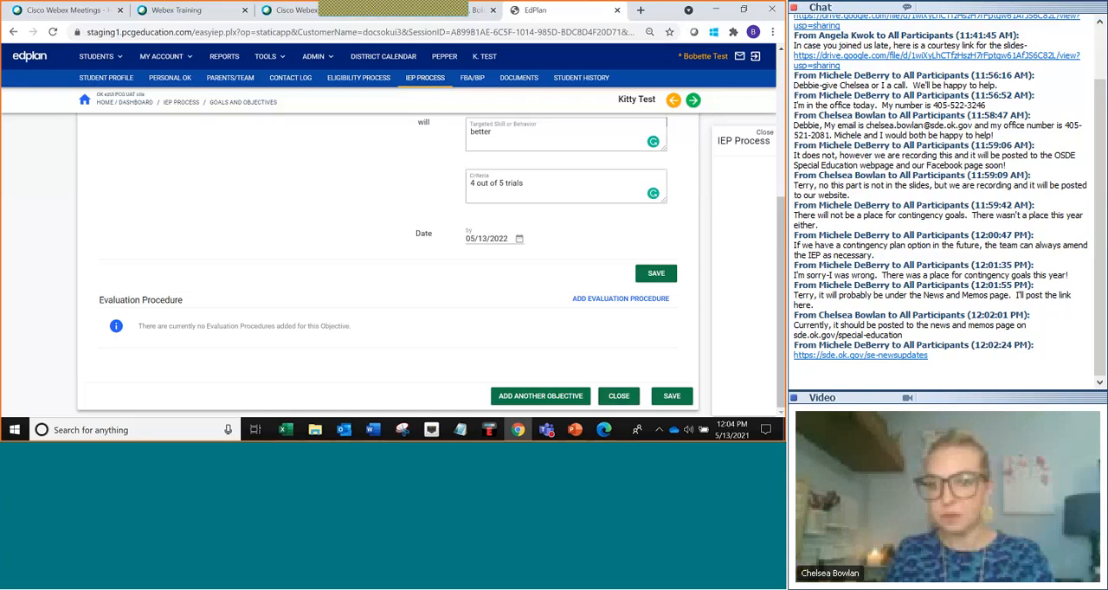
pyautogui.moveTo(570, 430)
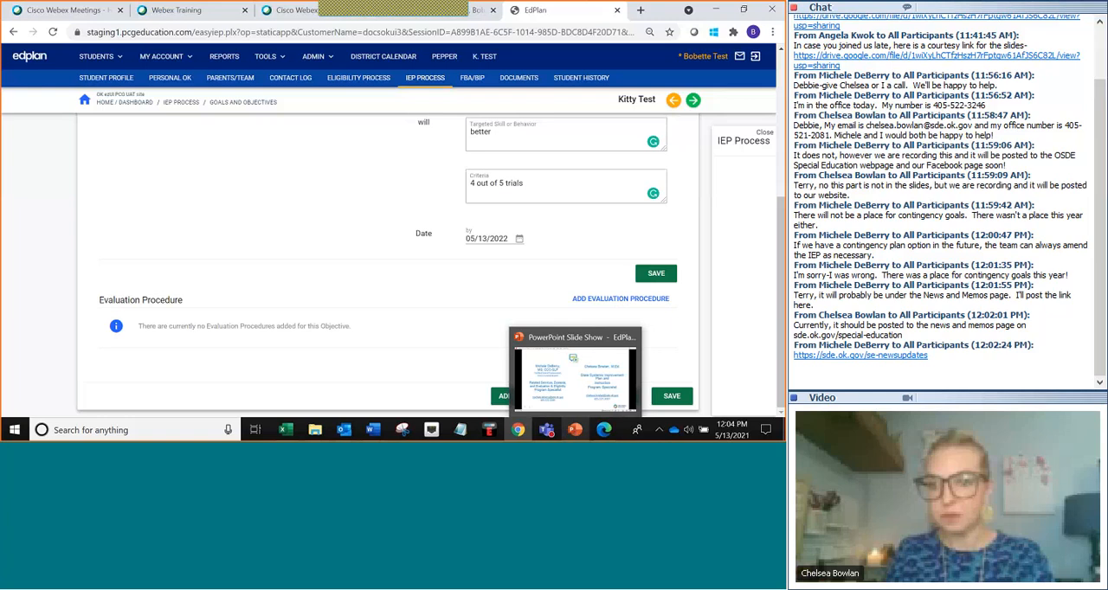
pyautogui.click(566, 400)
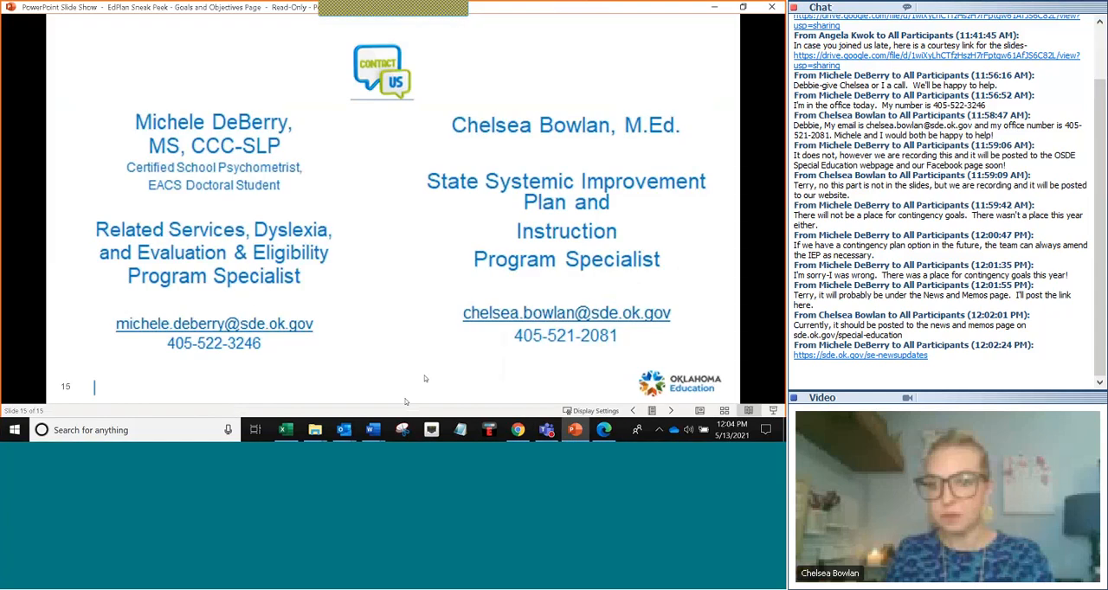